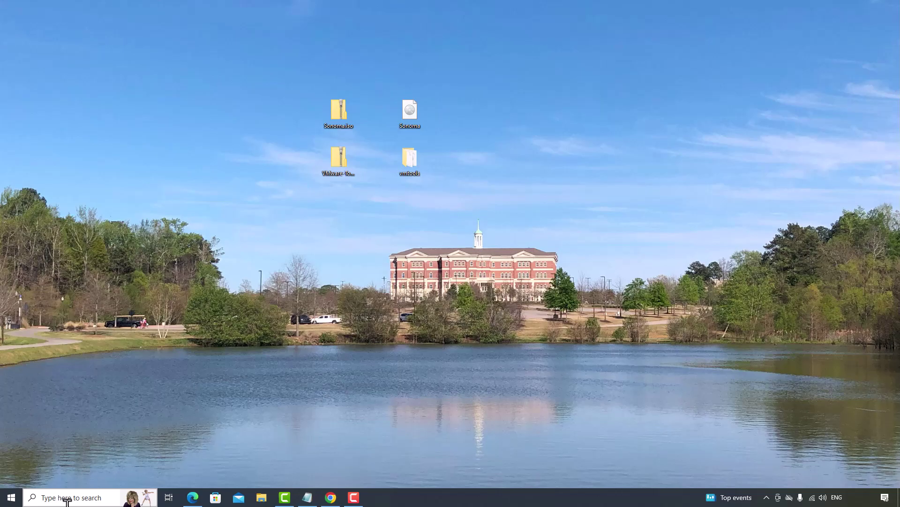
Launch VMware Workstation 17 Player from Windows search and centre its window
{"action": "left_click", "coordinate": [67, 498]}
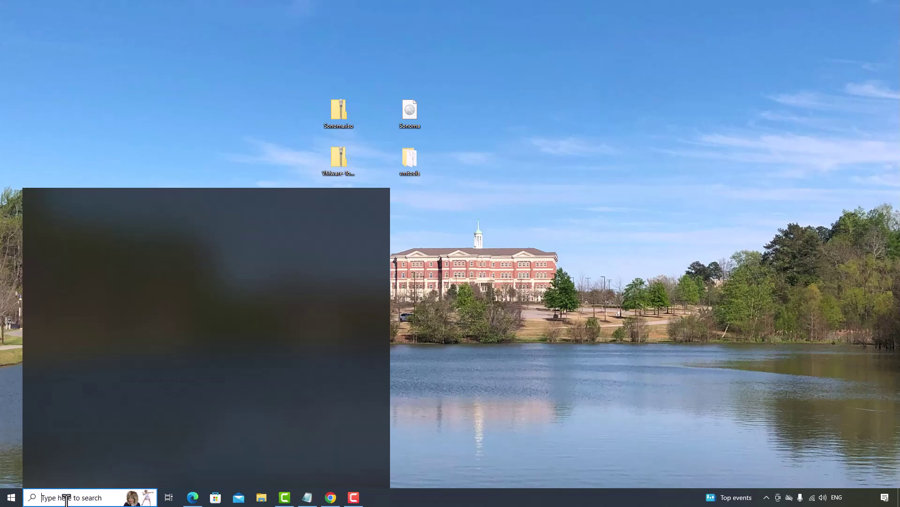
{"action": "left_click", "coordinate": [100, 364]}
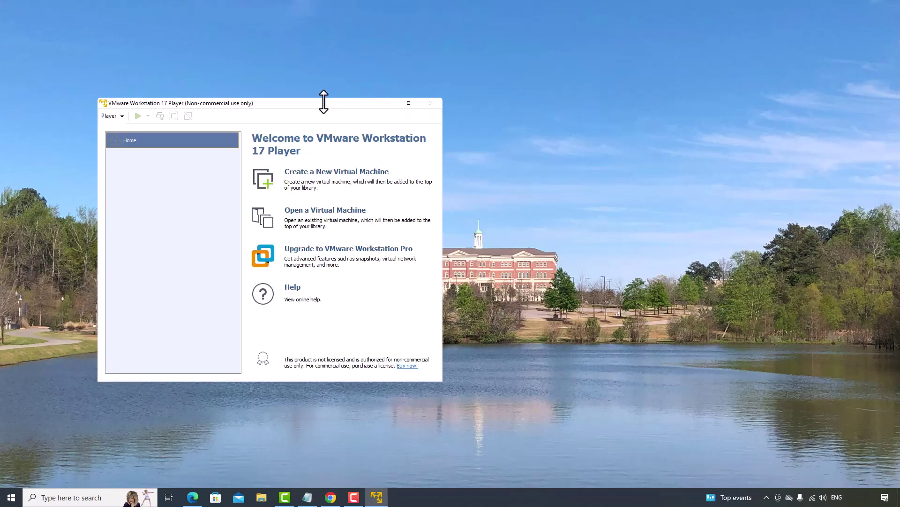
{"action": "left_click_drag", "start_coordinate": [322, 100], "coordinate": [469, 96]}
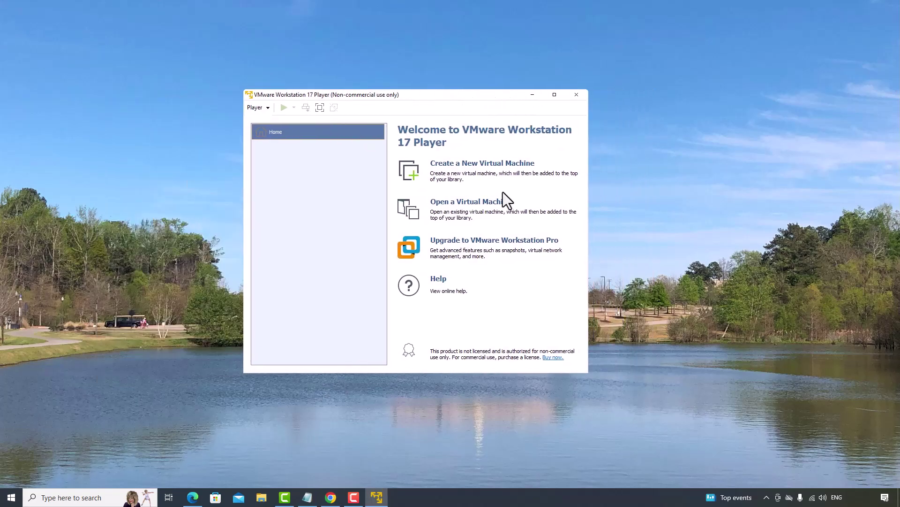
Start a new VM with the OS installed later and Apple Mac OS X macOS 10.15 as guest
{"action": "left_click", "coordinate": [482, 165]}
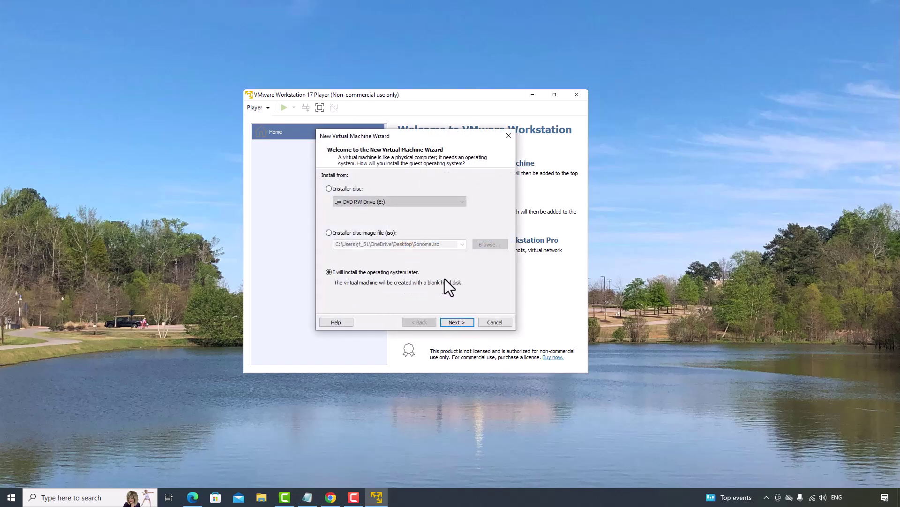
{"action": "left_click", "coordinate": [457, 322]}
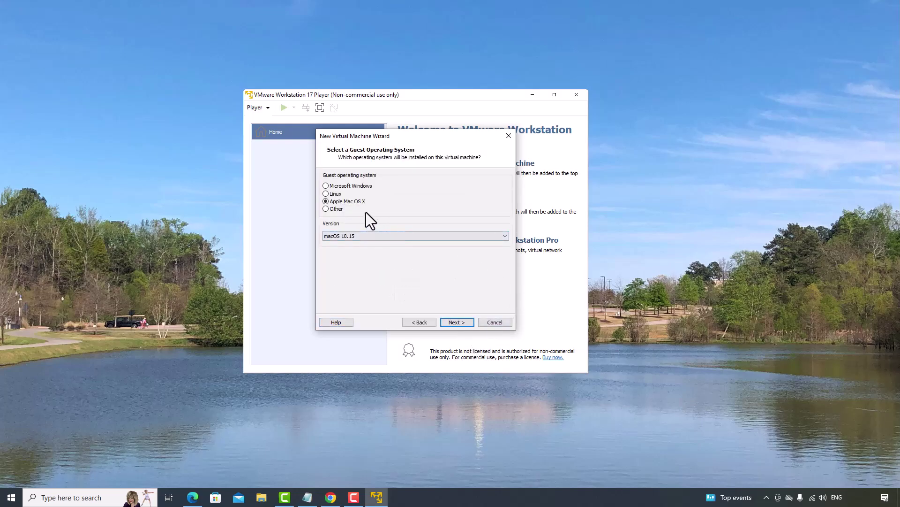
{"action": "left_click", "coordinate": [499, 236]}
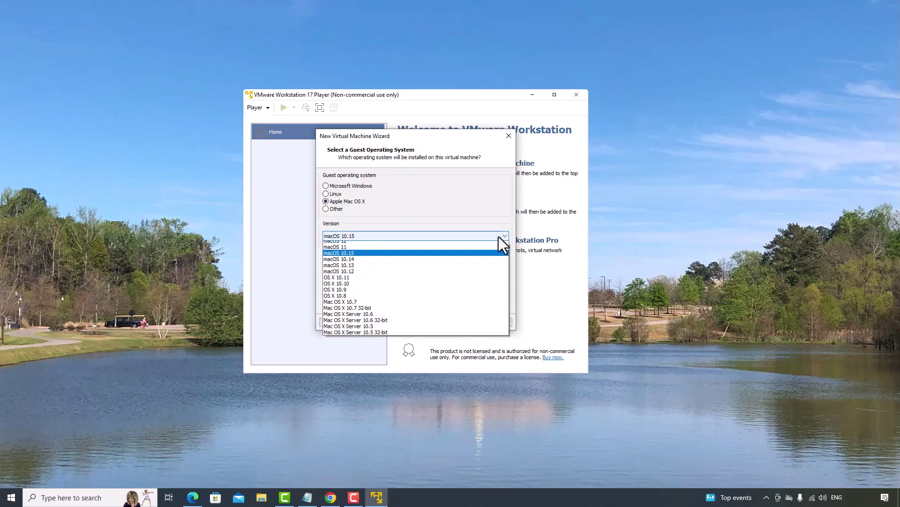
{"action": "left_click", "coordinate": [499, 237]}
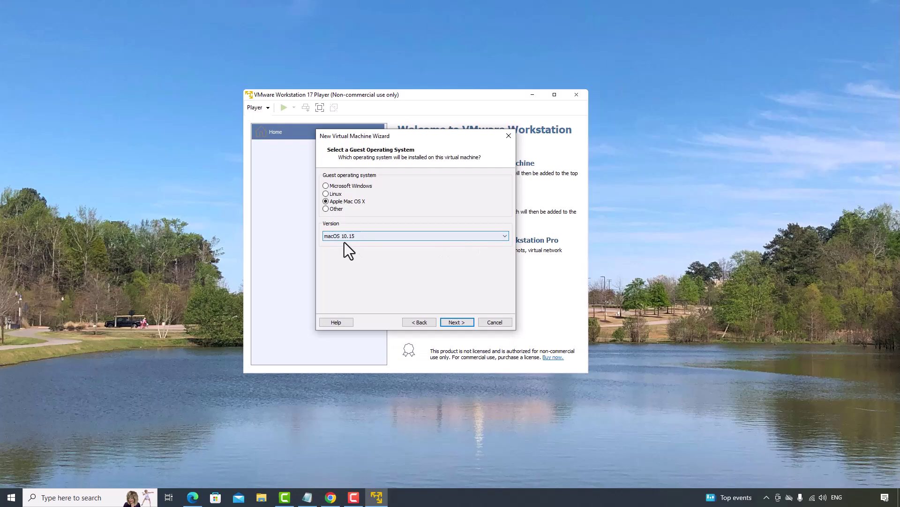
{"action": "left_click", "coordinate": [457, 322]}
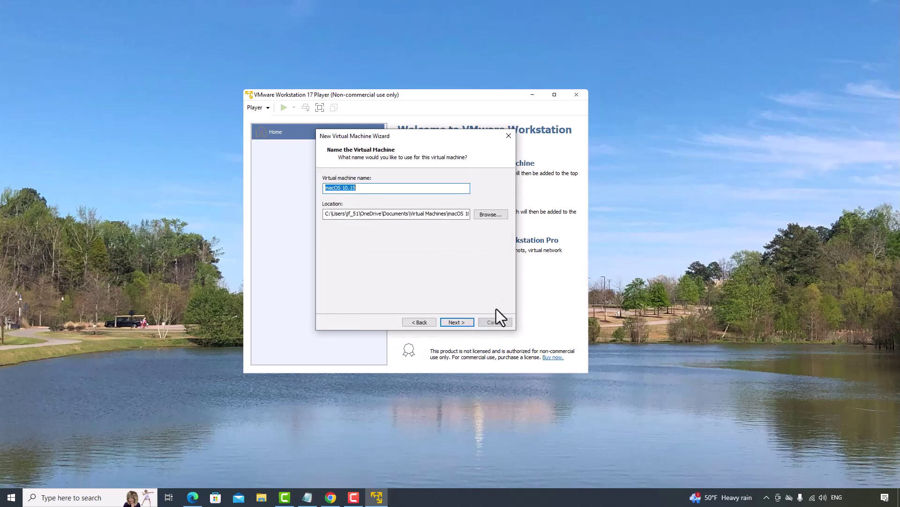
Store the macOS 10.15 VM in the Documents\Virtual Machines folder
{"action": "left_click", "coordinate": [490, 214]}
{"action": "scroll", "coordinate": [488, 268], "scroll_direction": "down", "scroll_amount": 5}
{"action": "scroll", "coordinate": [491, 272], "scroll_direction": "up", "scroll_amount": 1}
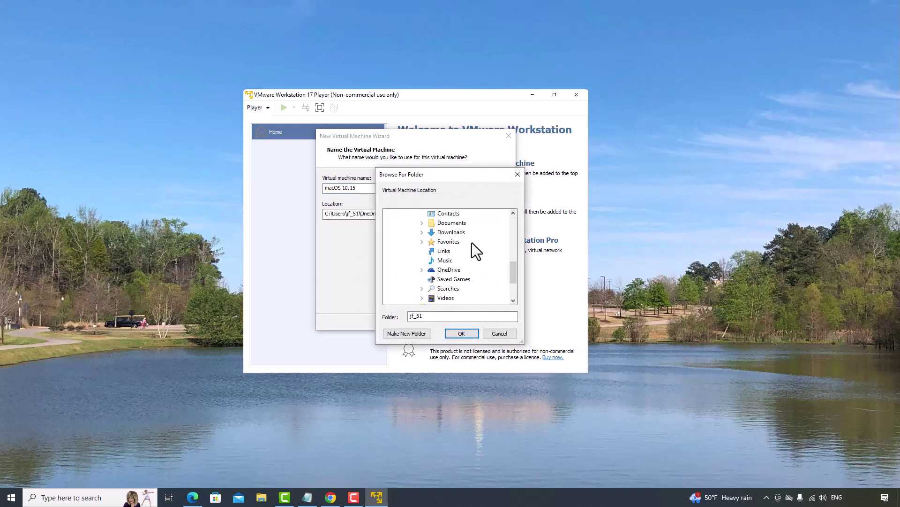
{"action": "left_click", "coordinate": [453, 223]}
{"action": "scroll", "coordinate": [469, 253], "scroll_direction": "up", "scroll_amount": 3}
{"action": "scroll", "coordinate": [475, 270], "scroll_direction": "down", "scroll_amount": 2}
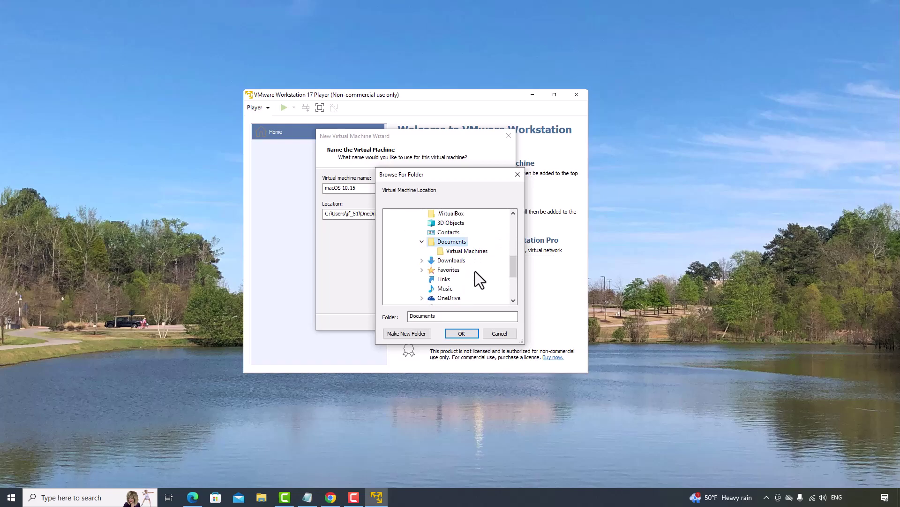
{"action": "left_click", "coordinate": [465, 251]}
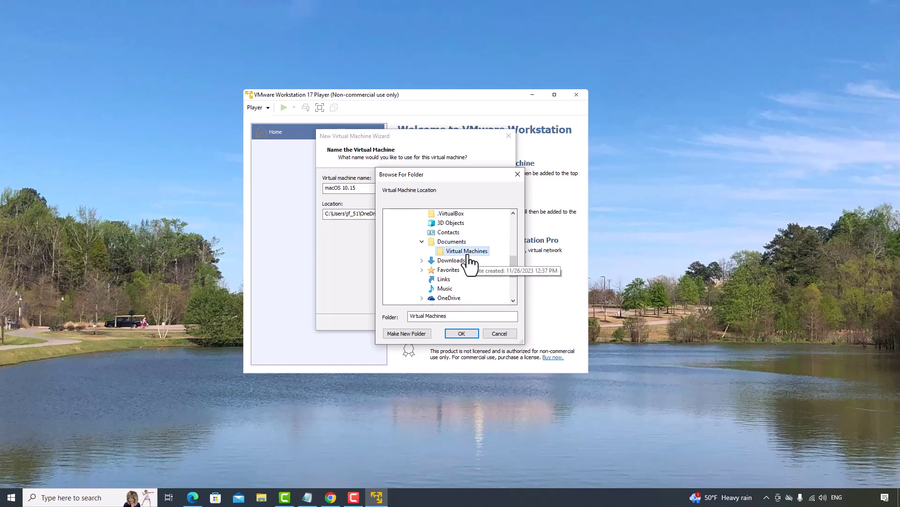
{"action": "left_click", "coordinate": [463, 336]}
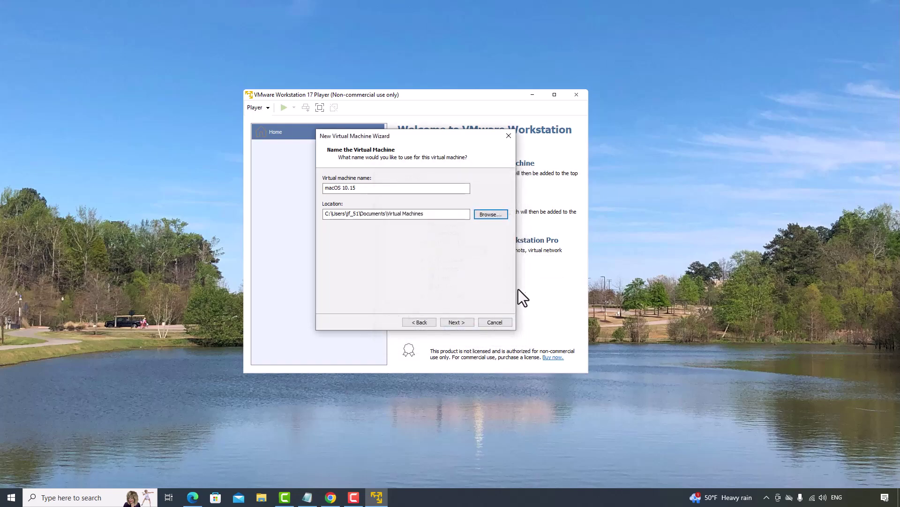
{"action": "left_click", "coordinate": [457, 322]}
Change the maximum disk size from 40 GB to 100 GB
{"action": "left_click", "coordinate": [388, 199]}
{"action": "double_click", "coordinate": [394, 199]}
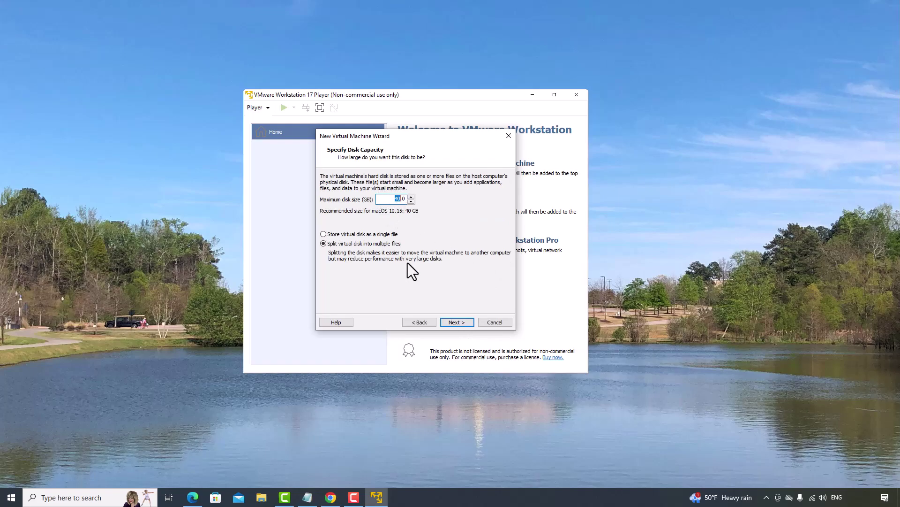
{"action": "type", "text": "100"}
{"action": "left_click", "coordinate": [462, 323]}
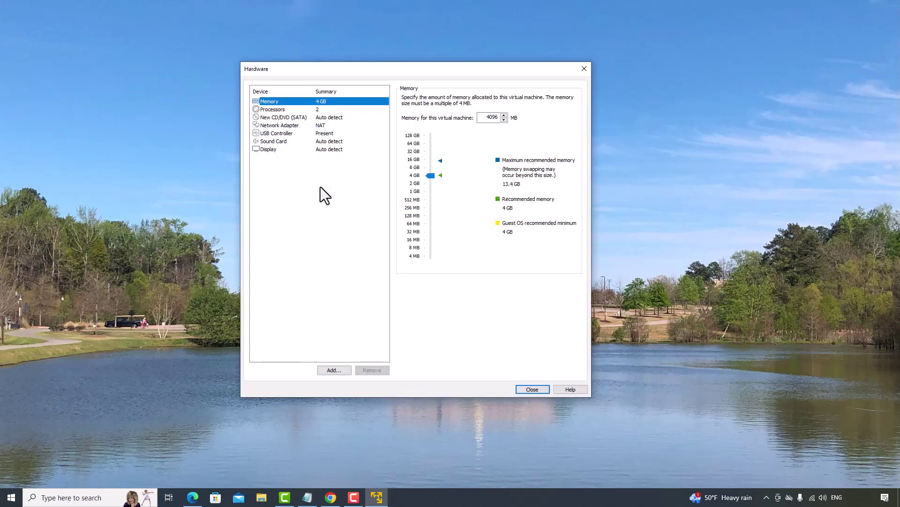
Give the VM 8 GB of memory and 4 processor cores
{"action": "left_click", "coordinate": [441, 177]}
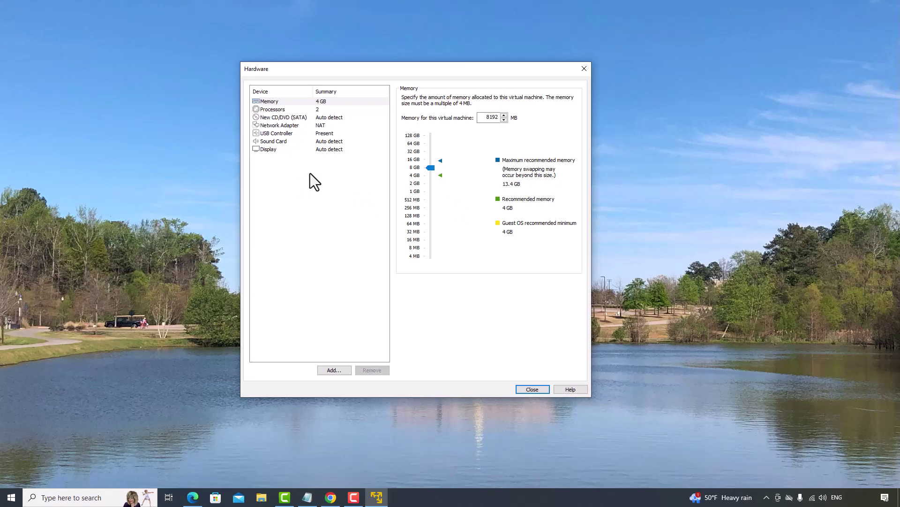
{"action": "left_click", "coordinate": [289, 110]}
{"action": "left_click", "coordinate": [500, 99]}
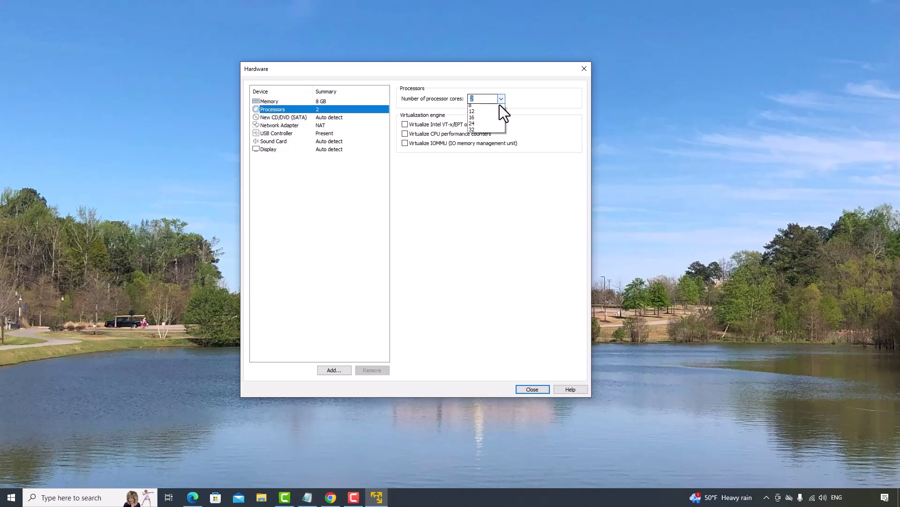
{"action": "left_click", "coordinate": [485, 120]}
Load the Sonoma ISO from the Desktop into the CD/DVD drive, then review remaining hardware
{"action": "key", "text": "Down"}
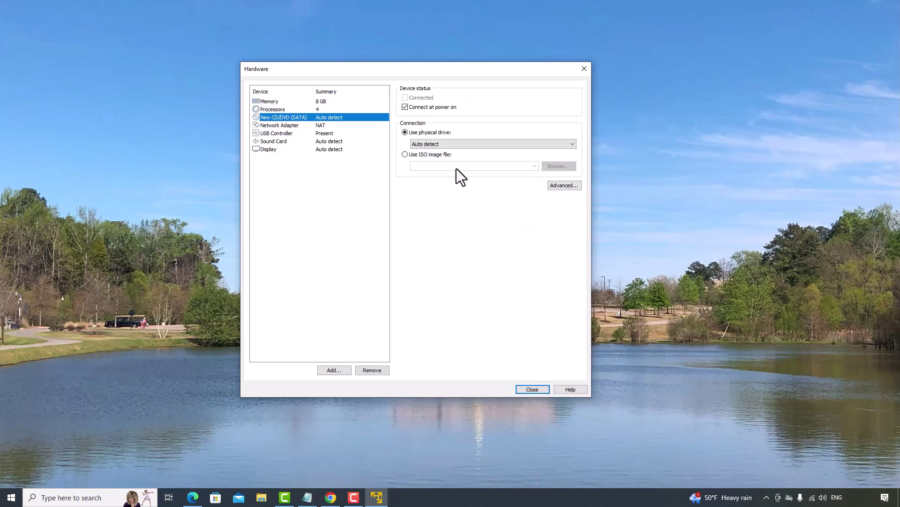
{"action": "left_click", "coordinate": [405, 154]}
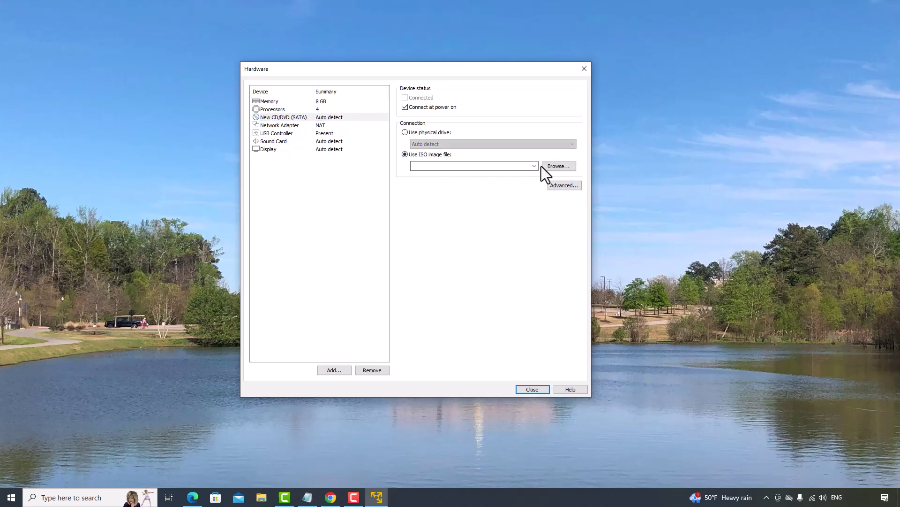
{"action": "left_click", "coordinate": [554, 167]}
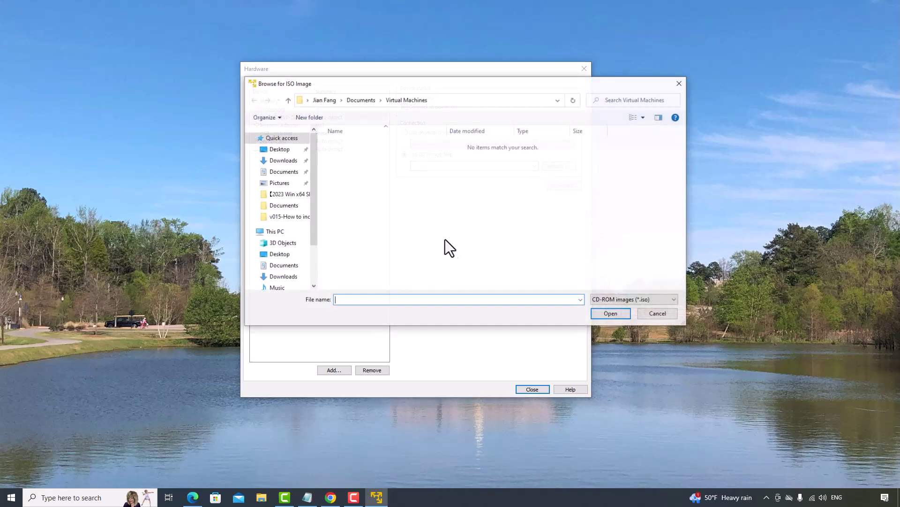
{"action": "left_click", "coordinate": [282, 149]}
{"action": "left_click", "coordinate": [339, 157]}
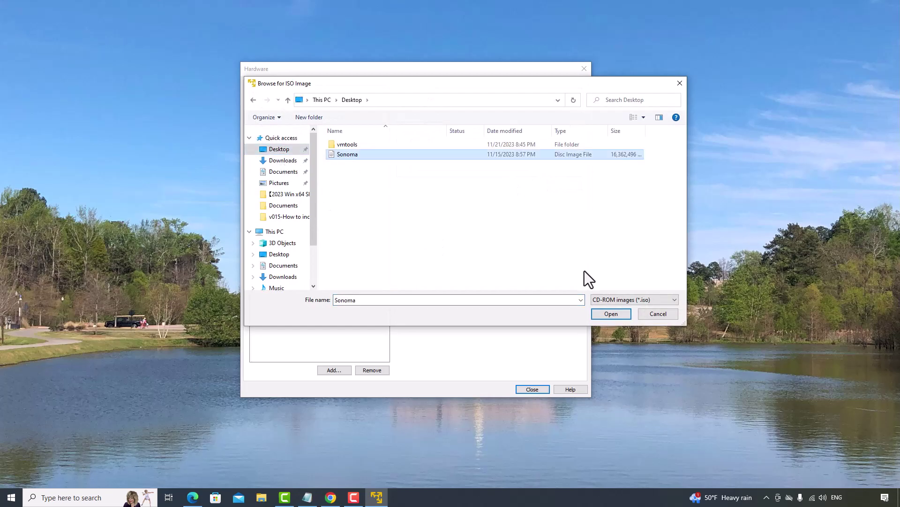
{"action": "left_click", "coordinate": [612, 315]}
{"action": "left_click", "coordinate": [279, 141]}
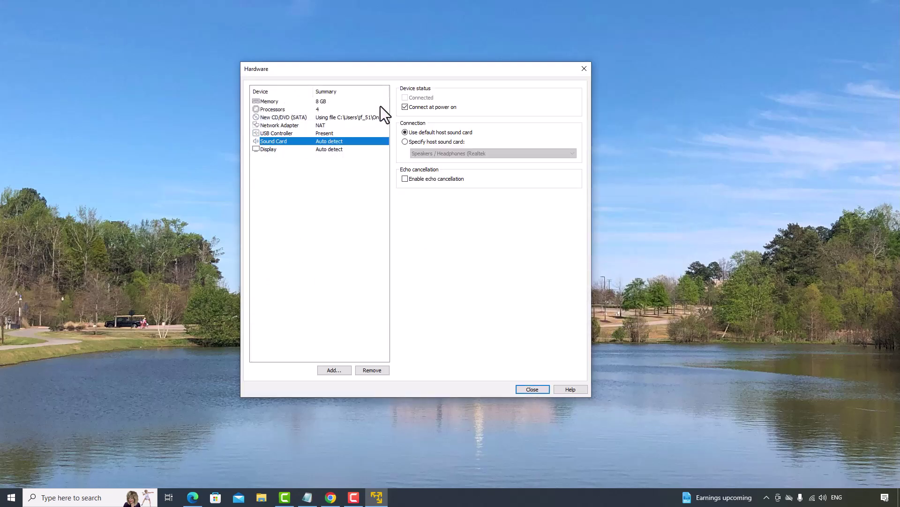
{"action": "left_click", "coordinate": [283, 133]}
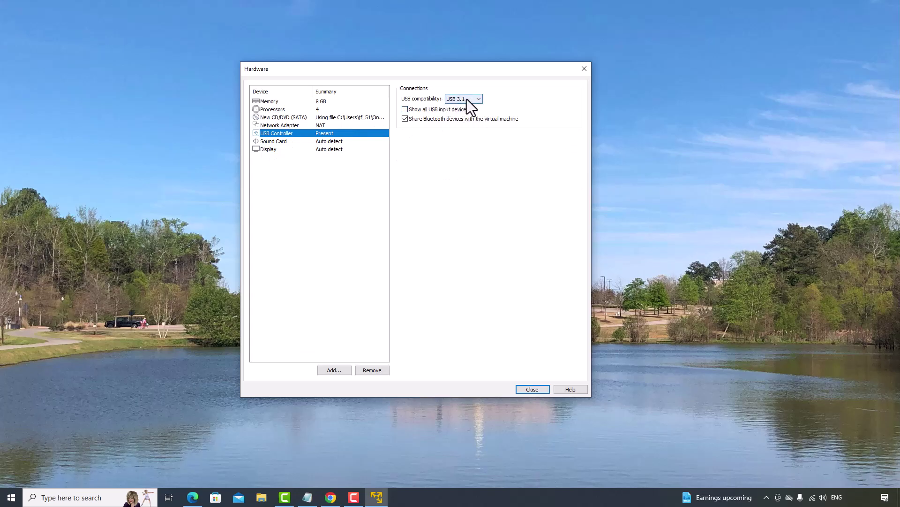
{"action": "left_click", "coordinate": [265, 151]}
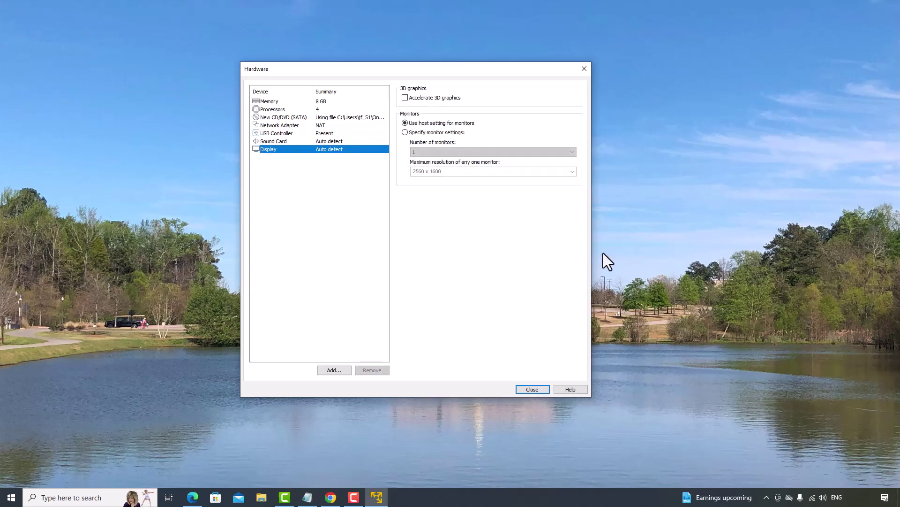
Create and power on the VM, pick English, and choose Disk Utility in Recovery
{"action": "left_click", "coordinate": [532, 390]}
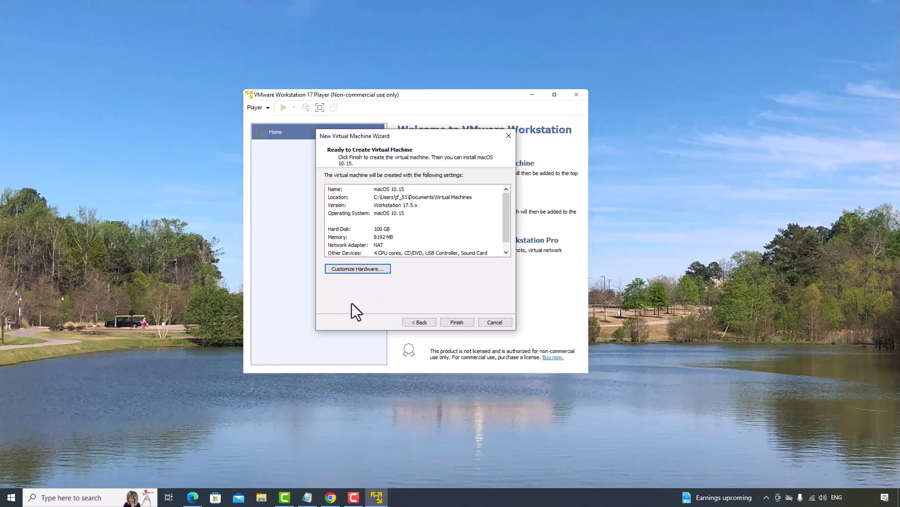
{"action": "left_click", "coordinate": [458, 323]}
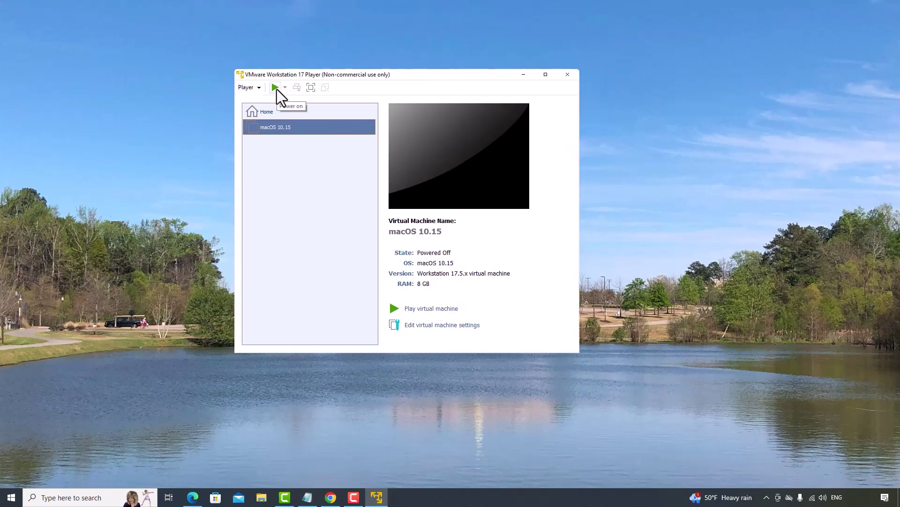
{"action": "left_click", "coordinate": [276, 89]}
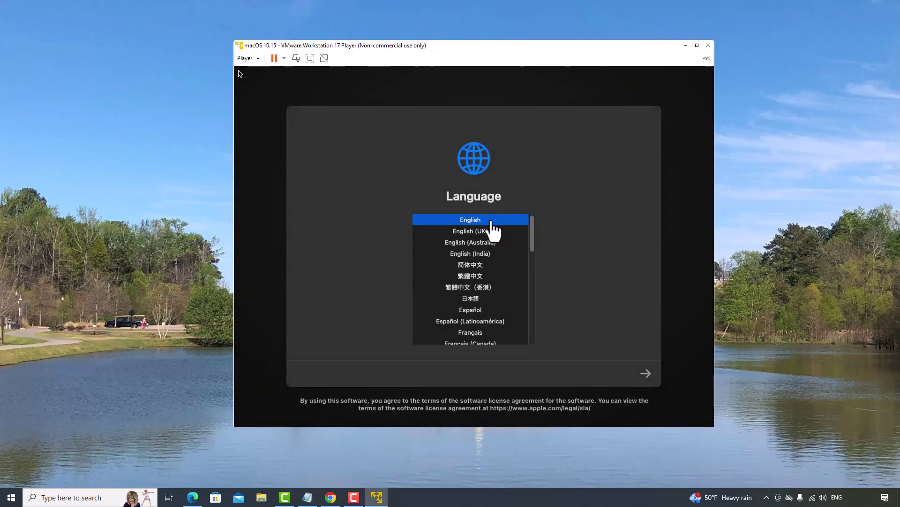
{"action": "left_click", "coordinate": [646, 374]}
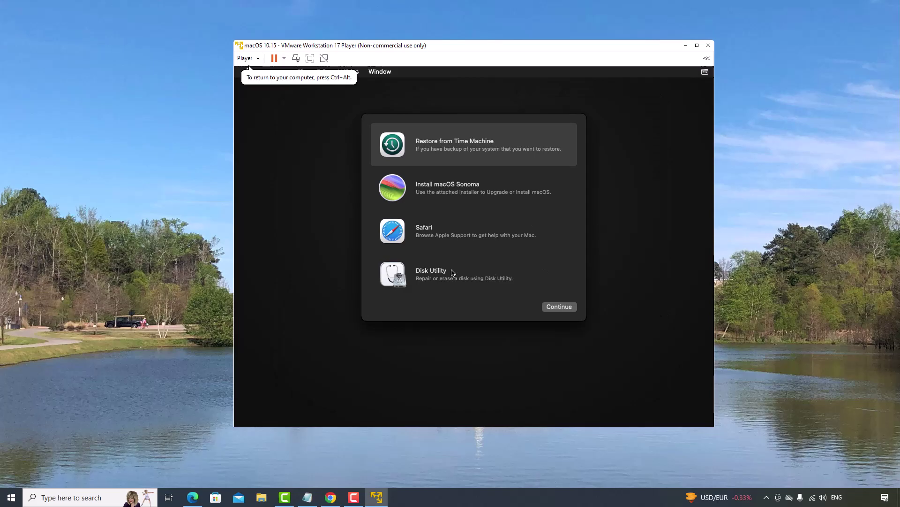
{"action": "left_click", "coordinate": [423, 280]}
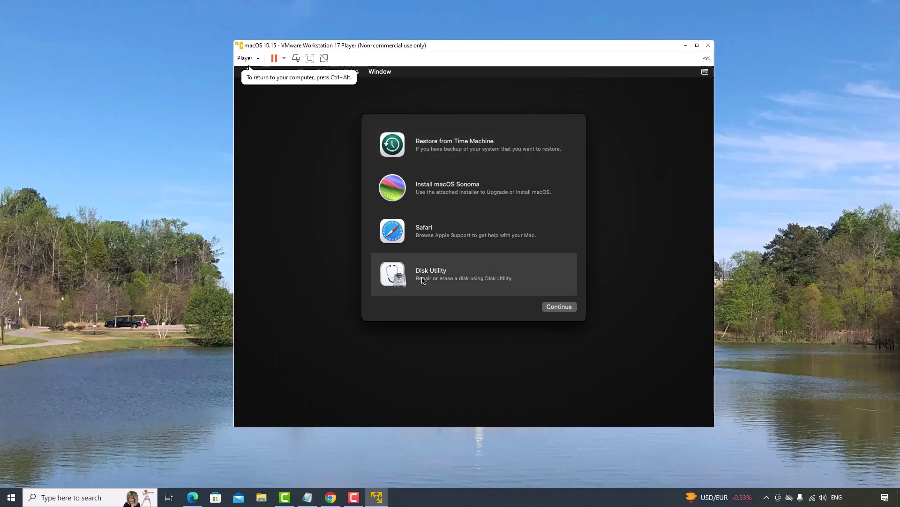
Erase the VMware Virtual SATA drive as 'sonoma HDD', close Disk Utility, and release the mouse
{"action": "left_click", "coordinate": [561, 308]}
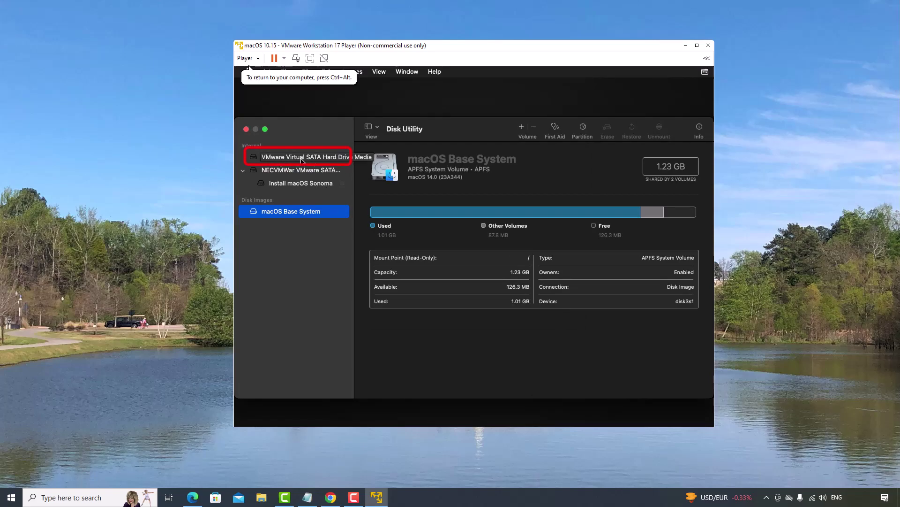
{"action": "left_click", "coordinate": [301, 160]}
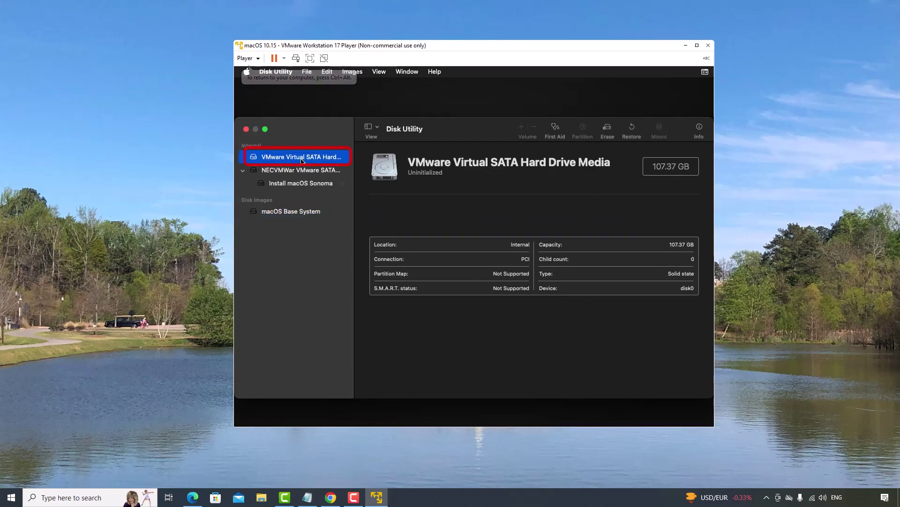
{"action": "left_click", "coordinate": [608, 134]}
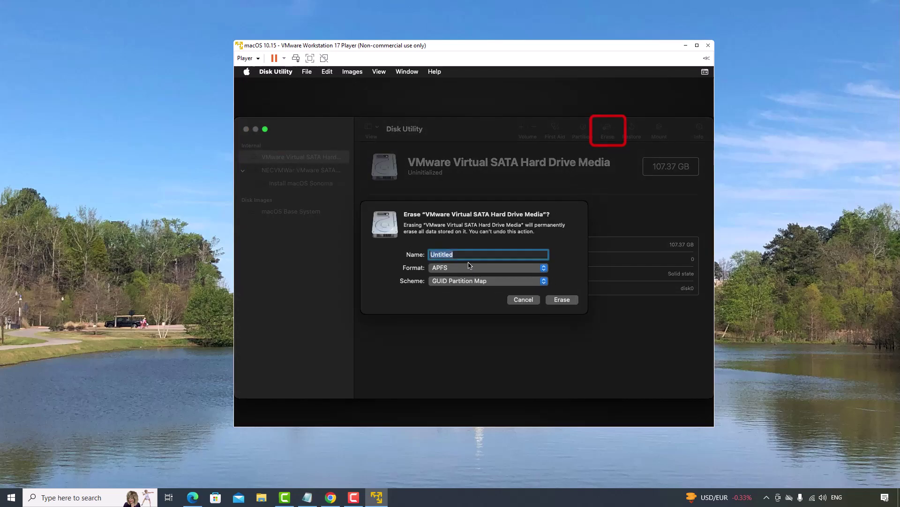
{"action": "key", "text": "BackSpace"}
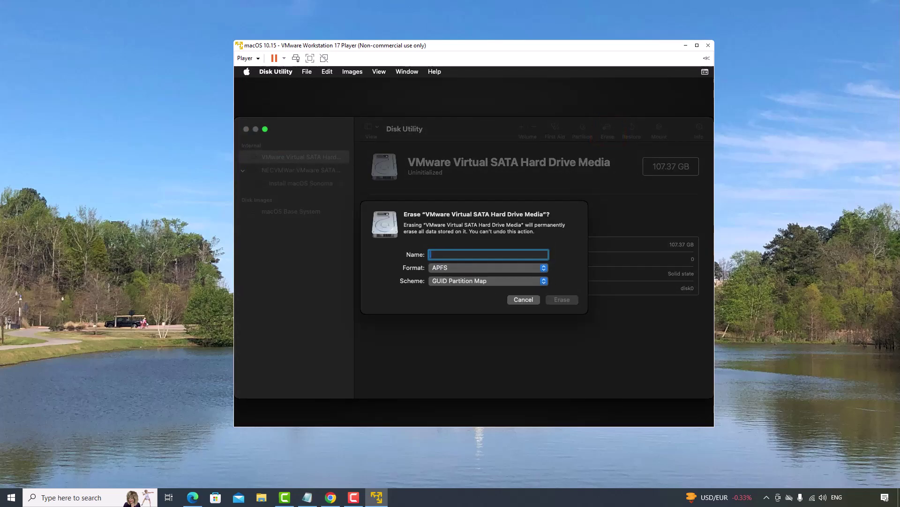
{"action": "type", "text": "sonoma HDD"}
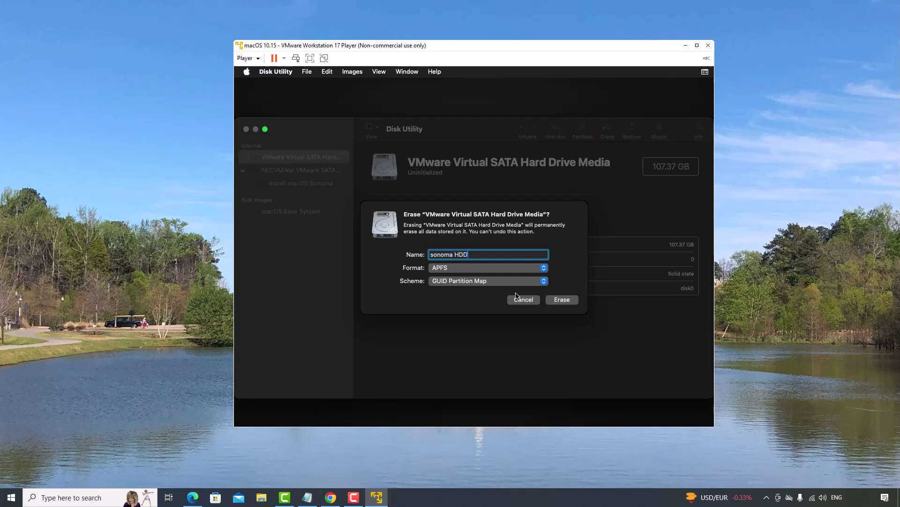
{"action": "left_click", "coordinate": [556, 303]}
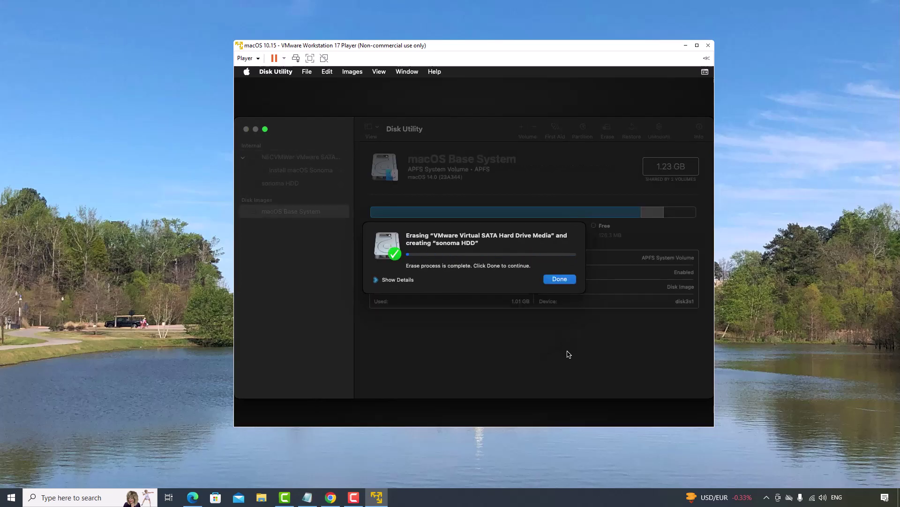
{"action": "left_click", "coordinate": [563, 282]}
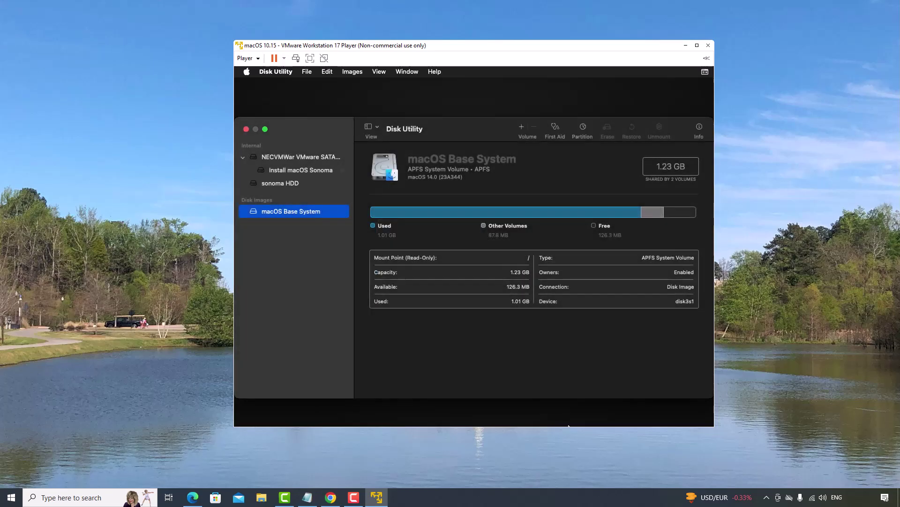
{"action": "left_click", "coordinate": [246, 129]}
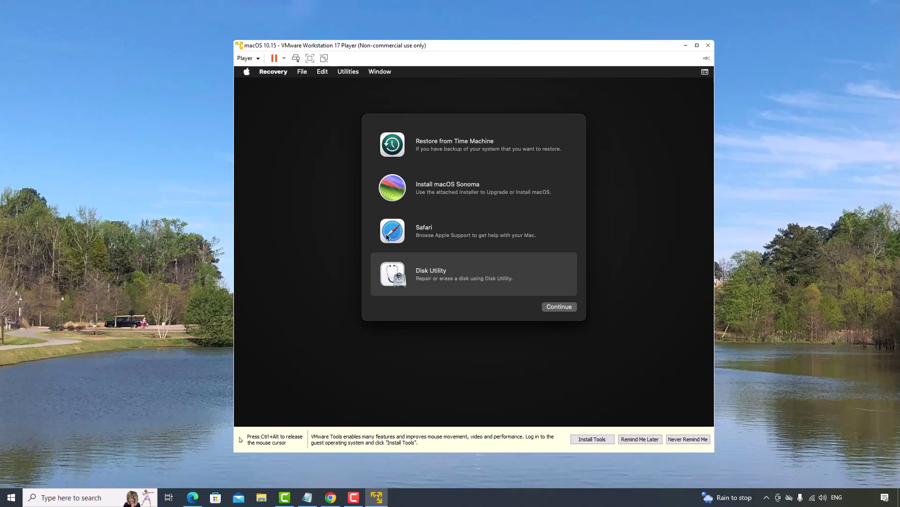
{"action": "key", "text": "ctrl+alt"}
Open macOS 10.15.vmx from C:\Users\<user>\Documents\Virtual Machines in Notepad
{"action": "left_click", "coordinate": [261, 497]}
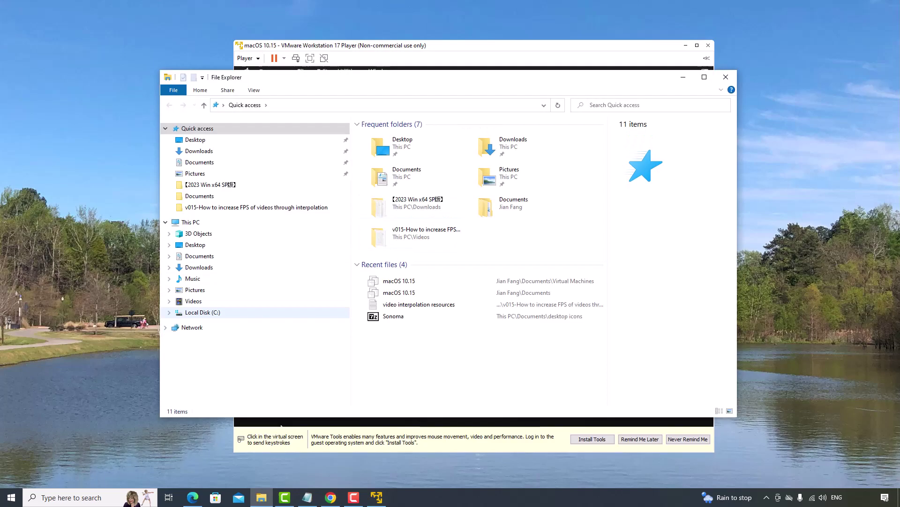
{"action": "left_click", "coordinate": [202, 311]}
{"action": "double_click", "coordinate": [376, 184]}
{"action": "double_click", "coordinate": [378, 135]}
{"action": "double_click", "coordinate": [381, 169]}
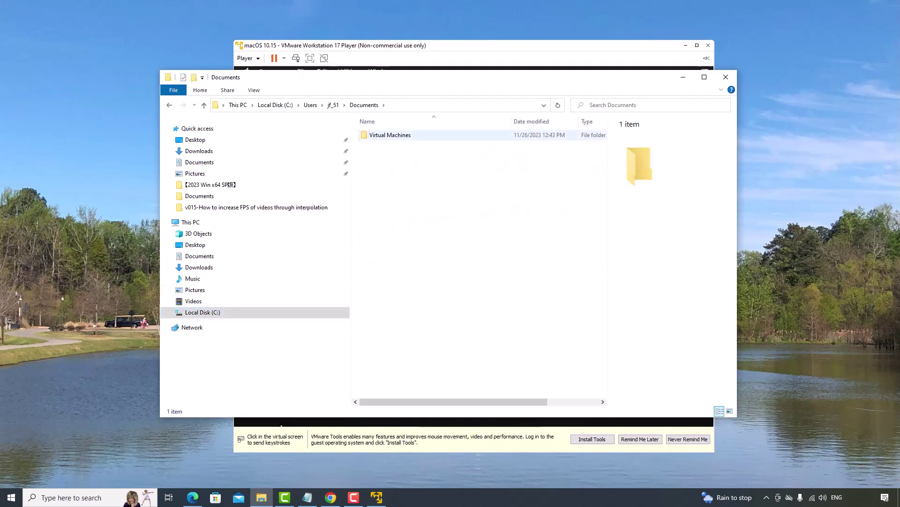
{"action": "left_click", "coordinate": [390, 134]}
{"action": "key", "text": "Return"}
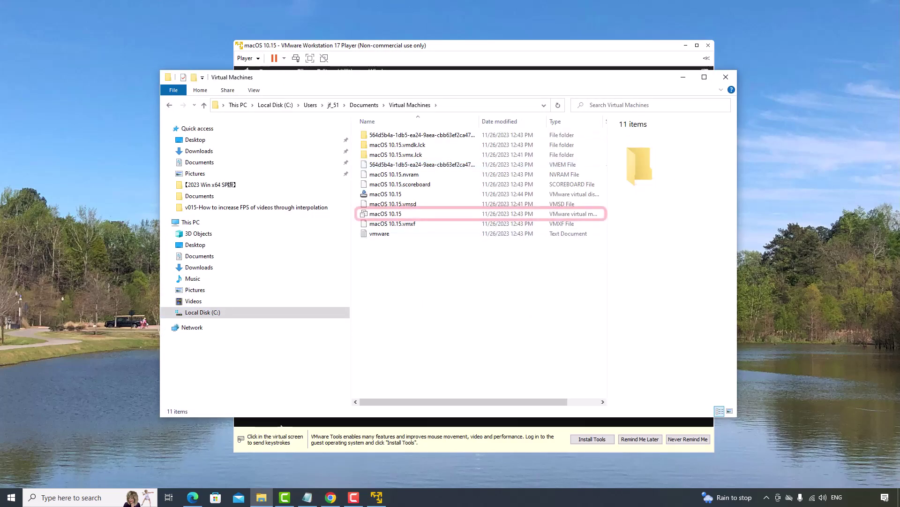
{"action": "left_click", "coordinate": [385, 213]}
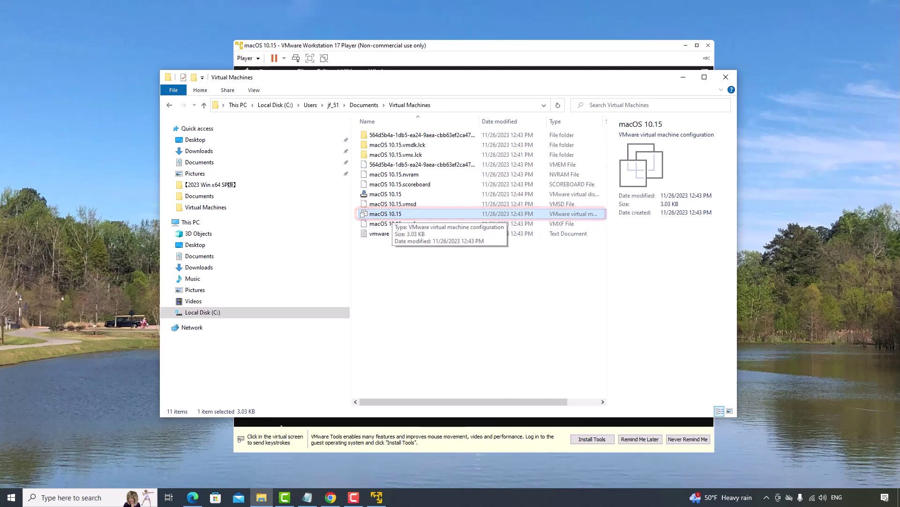
{"action": "right_click", "coordinate": [392, 216]}
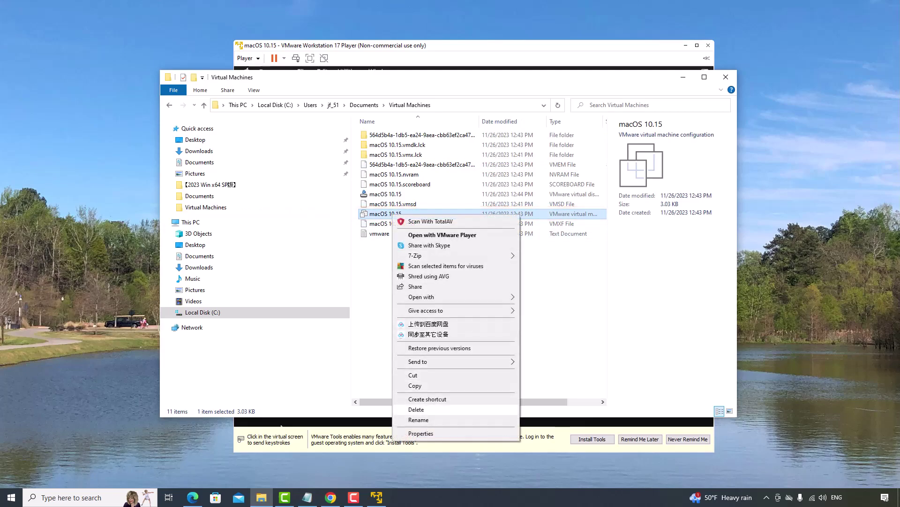
{"action": "mouse_move", "coordinate": [450, 297]}
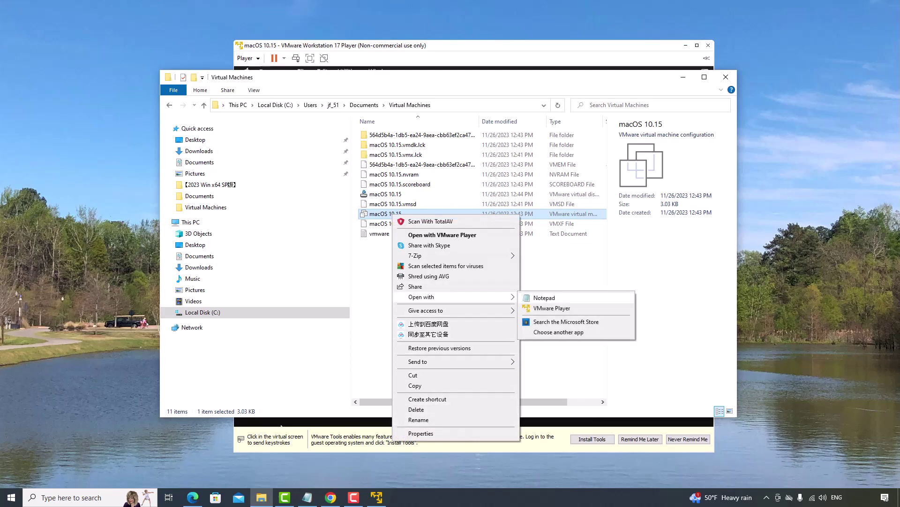
{"action": "left_click", "coordinate": [544, 298]}
Append the line smc.version = "0" at the end of the configuration file
{"action": "scroll", "coordinate": [516, 207], "scroll_direction": "down", "scroll_amount": 15}
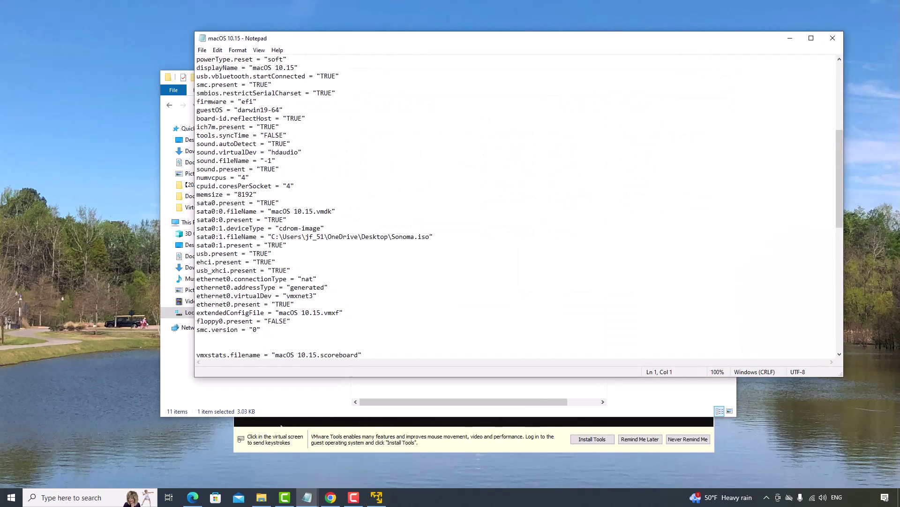
{"action": "scroll", "coordinate": [516, 206], "scroll_direction": "down", "scroll_amount": 4}
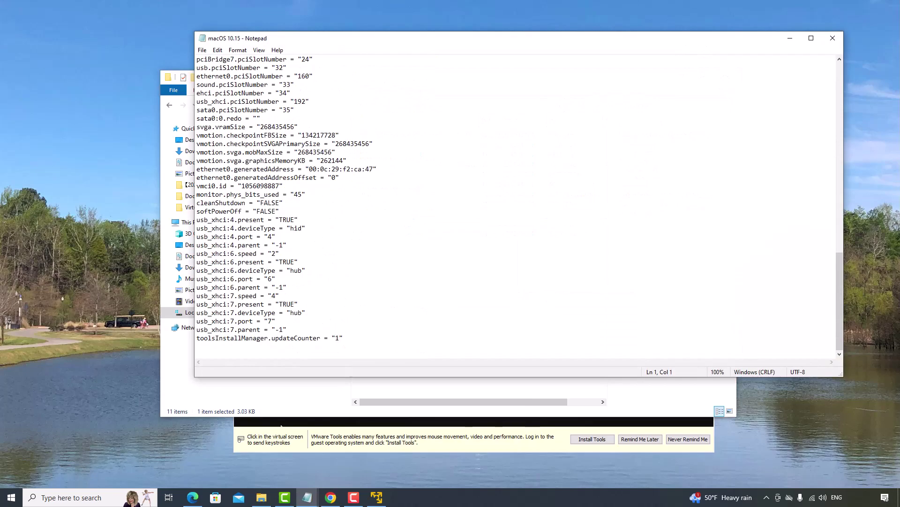
{"action": "key", "text": "ctrl+End"}
{"action": "key", "text": "Return"}
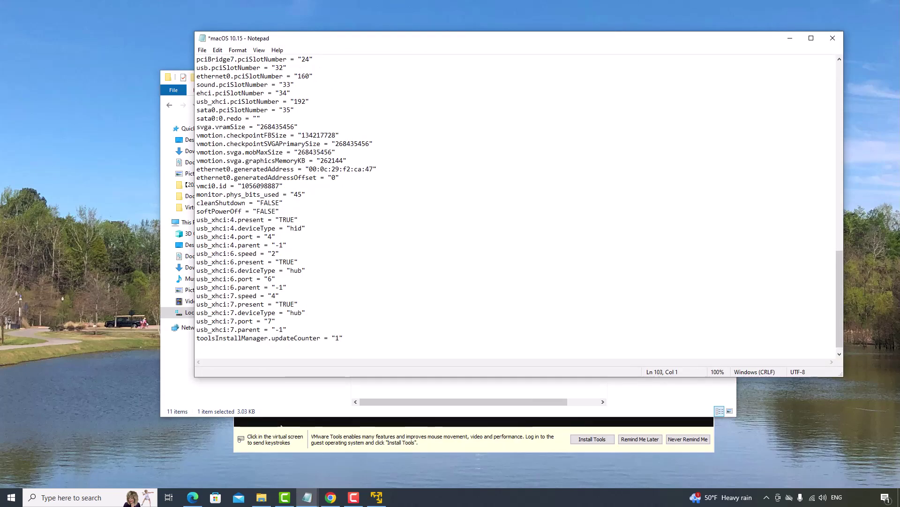
{"action": "type", "text": "smc.version = \"0\""}
{"action": "key", "text": "Return"}
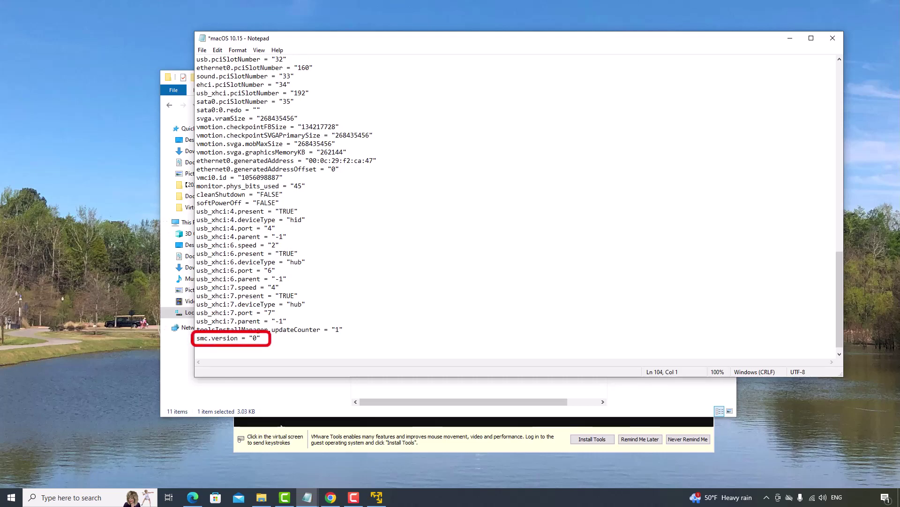
Change ethernet0.virtualDev from e1000e to vmxnet3 and save the file
{"action": "scroll", "coordinate": [516, 201], "scroll_direction": "down", "scroll_amount": 1}
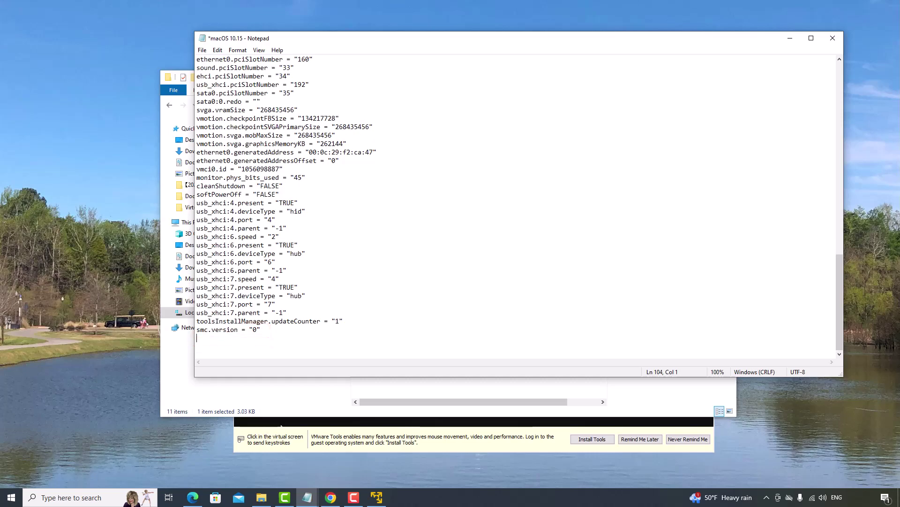
{"action": "scroll", "coordinate": [516, 207], "scroll_direction": "up", "scroll_amount": 11}
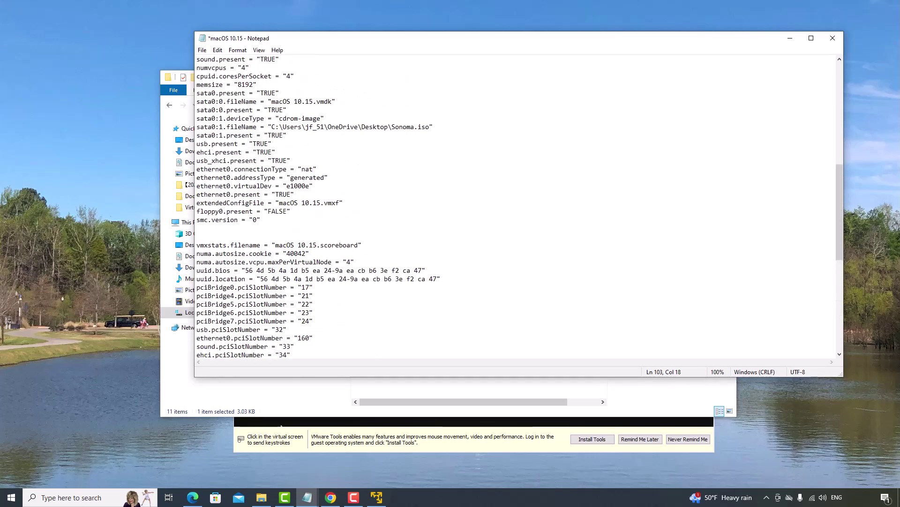
{"action": "left_click_drag", "start_coordinate": [312, 186], "coordinate": [196, 186]}
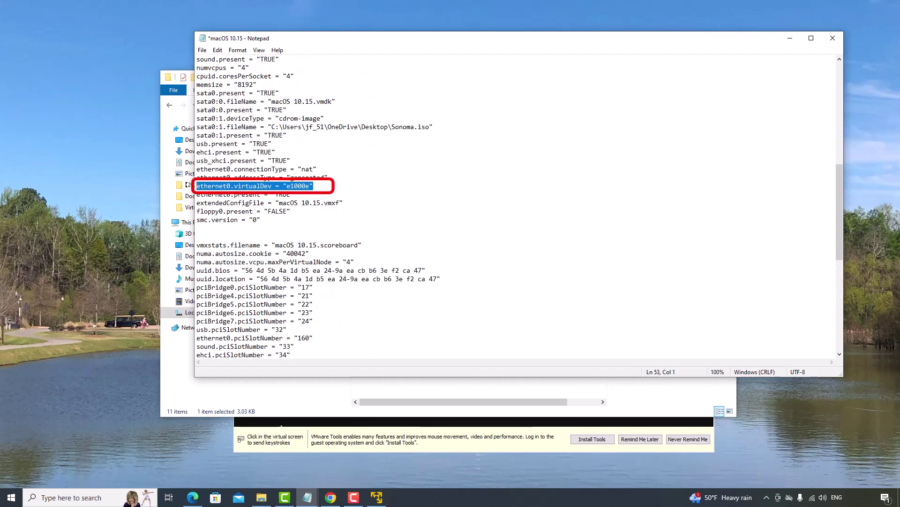
{"action": "double_click", "coordinate": [298, 185]}
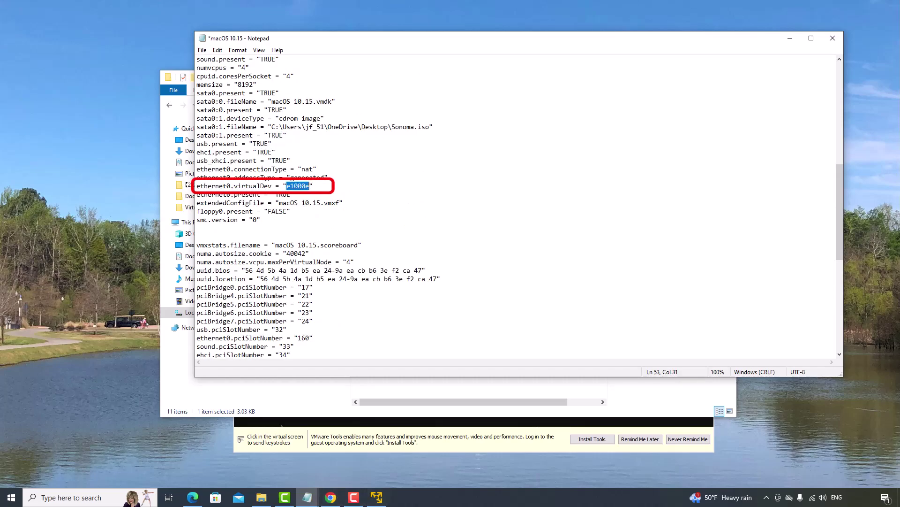
{"action": "type", "text": "vmxnet3"}
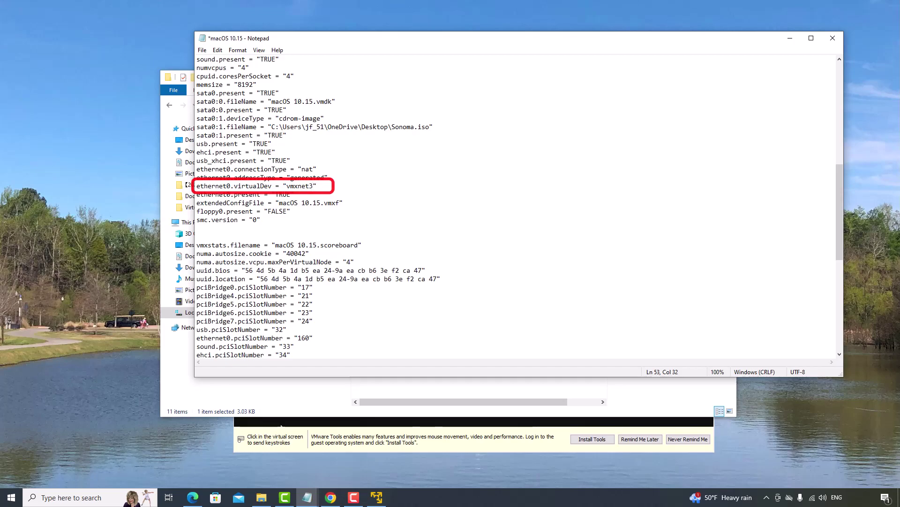
{"action": "key", "text": "Down"}
{"action": "key", "text": "Down"}
{"action": "key", "text": "Down"}
{"action": "key", "text": "Down"}
{"action": "key", "text": "Down"}
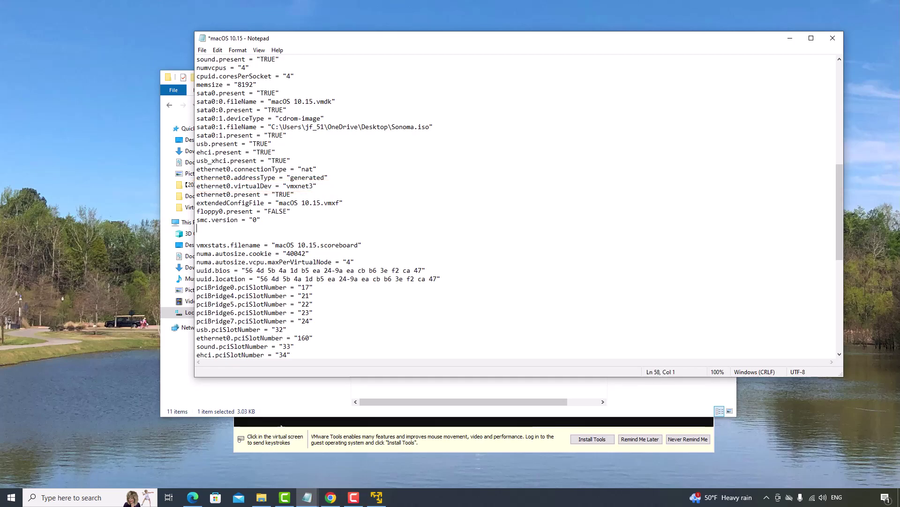
{"action": "scroll", "coordinate": [516, 206], "scroll_direction": "down", "scroll_amount": 11}
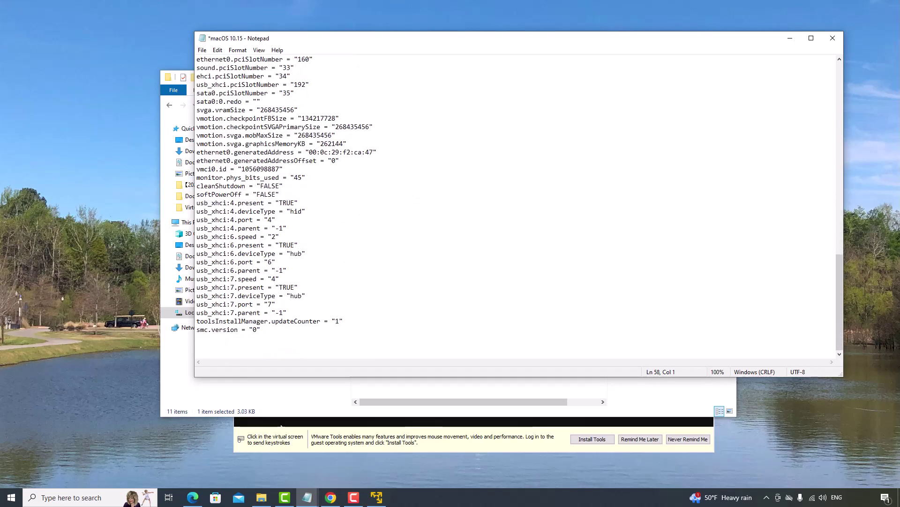
{"action": "key", "text": "ctrl+s"}
Close Notepad and Explorer, agree to the licence, and install Sonoma onto sonoma HDD
{"action": "left_click", "coordinate": [832, 38]}
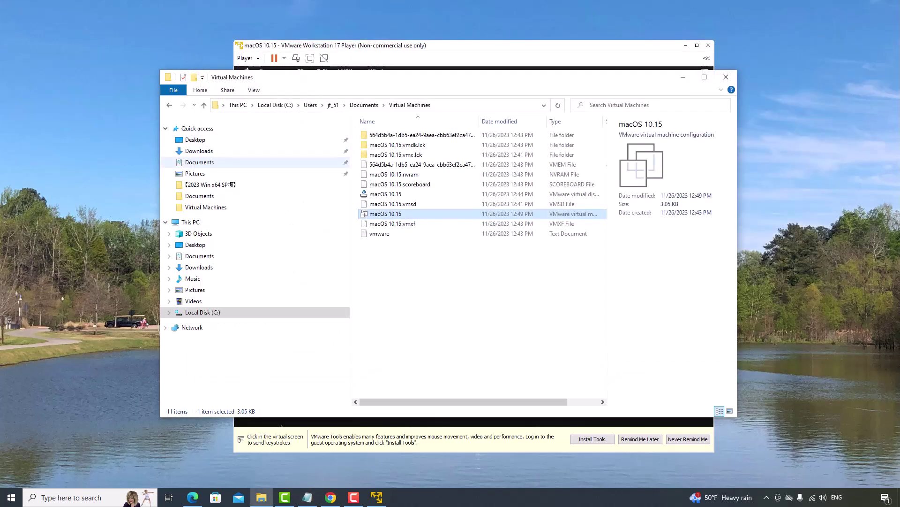
{"action": "left_click", "coordinate": [726, 77]}
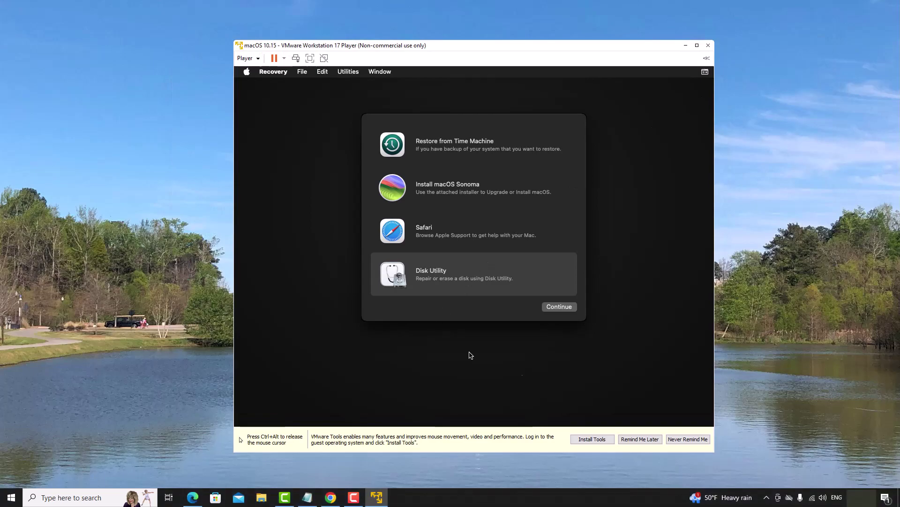
{"action": "left_click", "coordinate": [433, 203]}
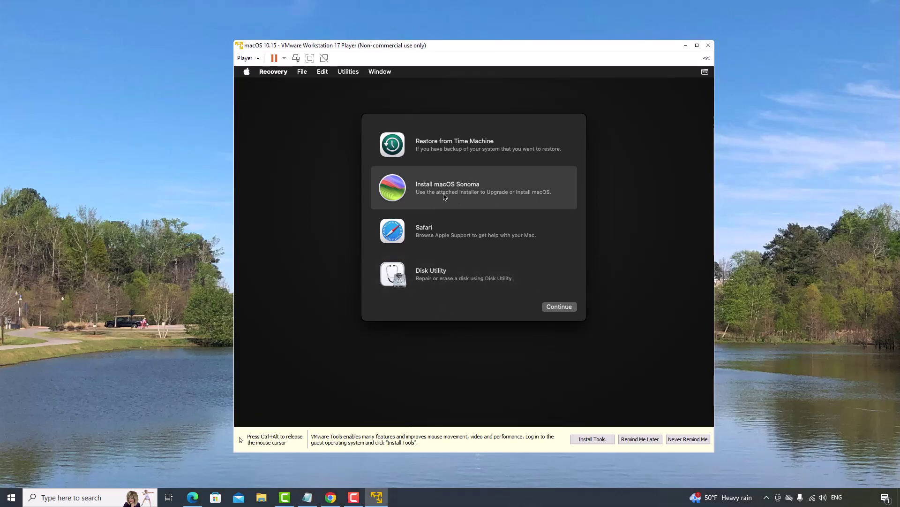
{"action": "left_click", "coordinate": [561, 310]}
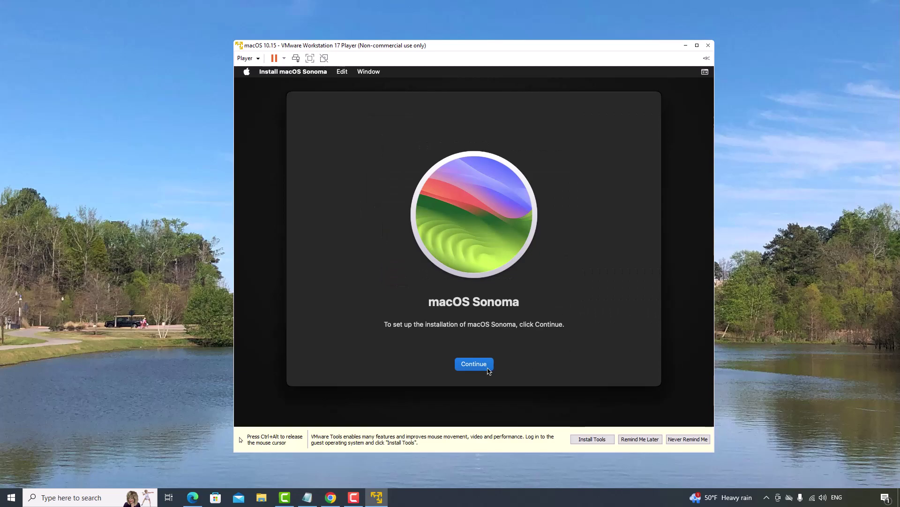
{"action": "key", "text": "Return"}
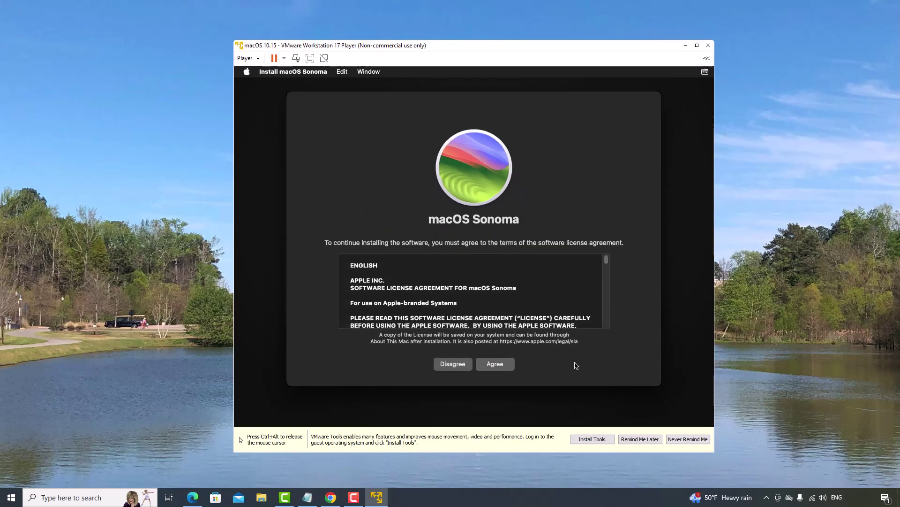
{"action": "left_click", "coordinate": [489, 367]}
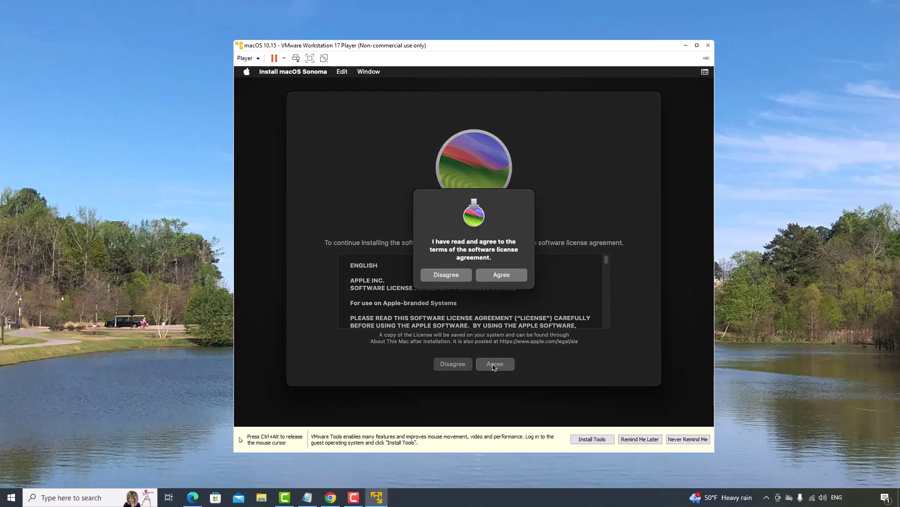
{"action": "left_click", "coordinate": [507, 276]}
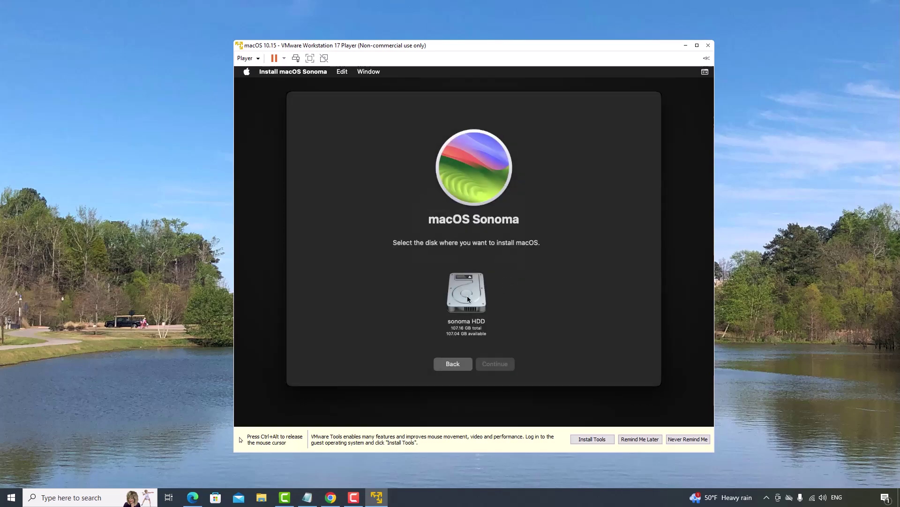
{"action": "left_click", "coordinate": [467, 295]}
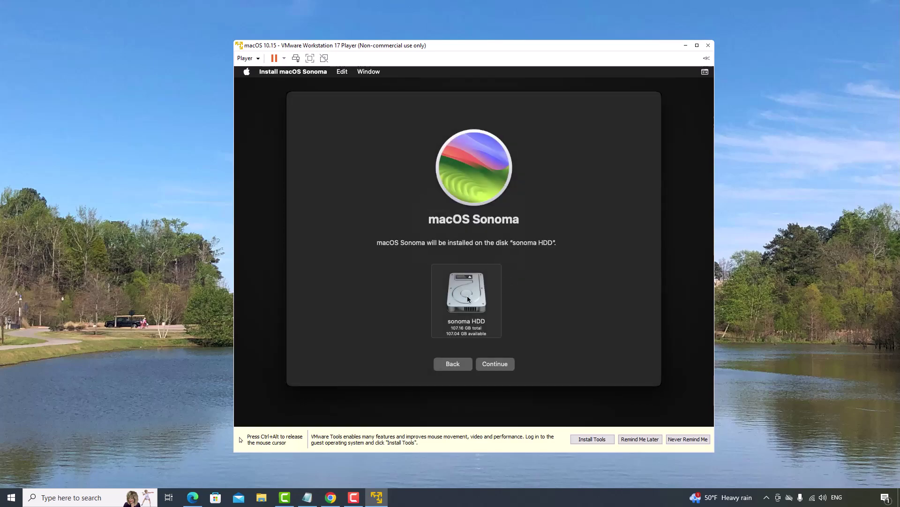
{"action": "left_click", "coordinate": [500, 369]}
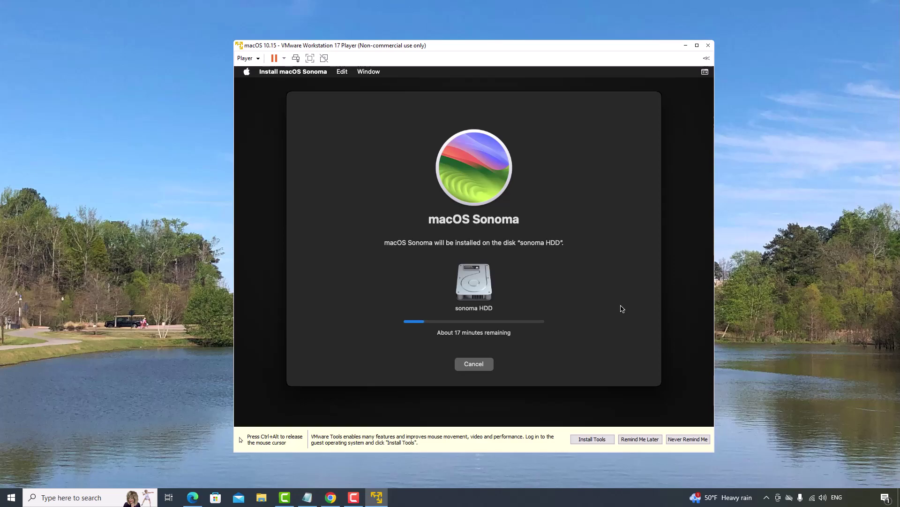
Let the Sonoma installation finish and release the mouse from the VM
{"action": "key", "text": "ctrl+alt"}
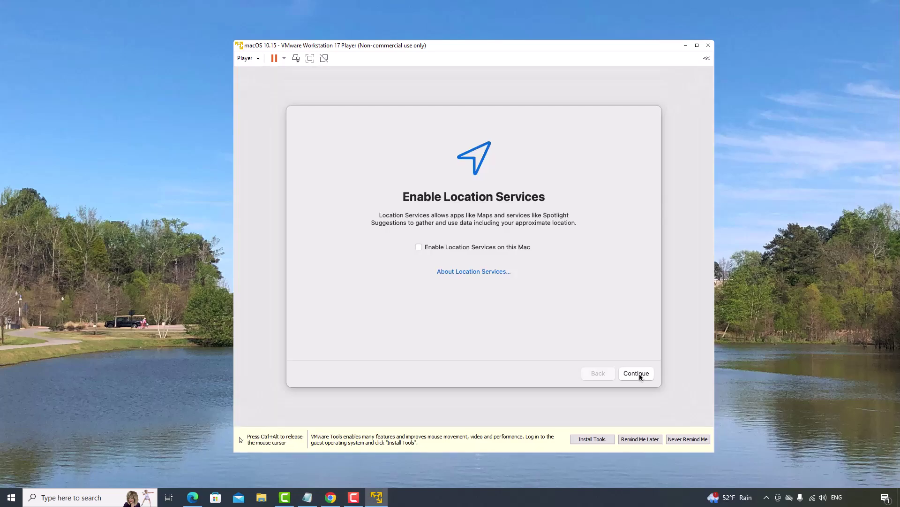
Decline Location Services and set the time zone to Central, Nashville, TN
{"action": "left_click", "coordinate": [636, 374]}
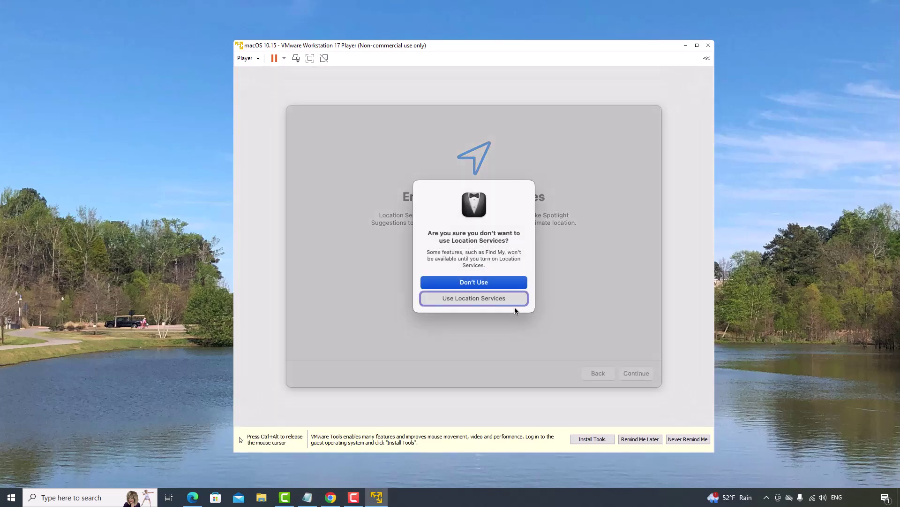
{"action": "left_click", "coordinate": [484, 282]}
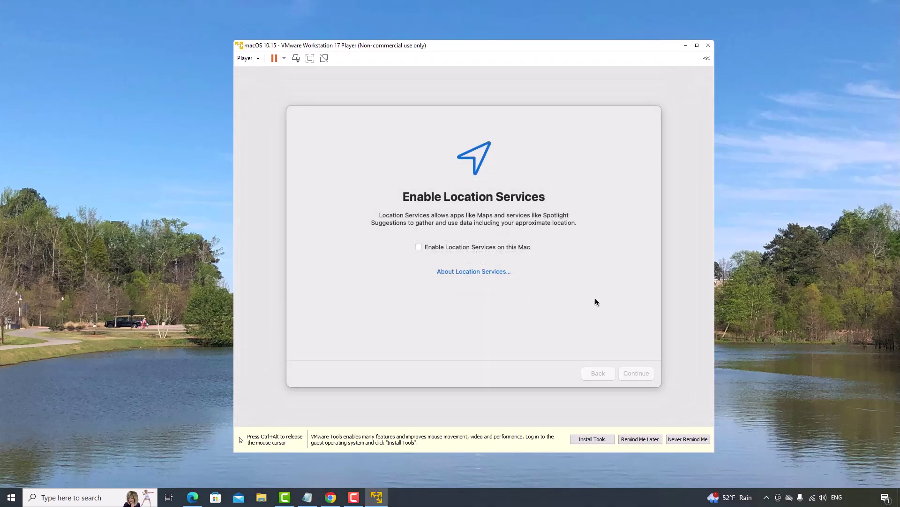
{"action": "left_click", "coordinate": [399, 238]}
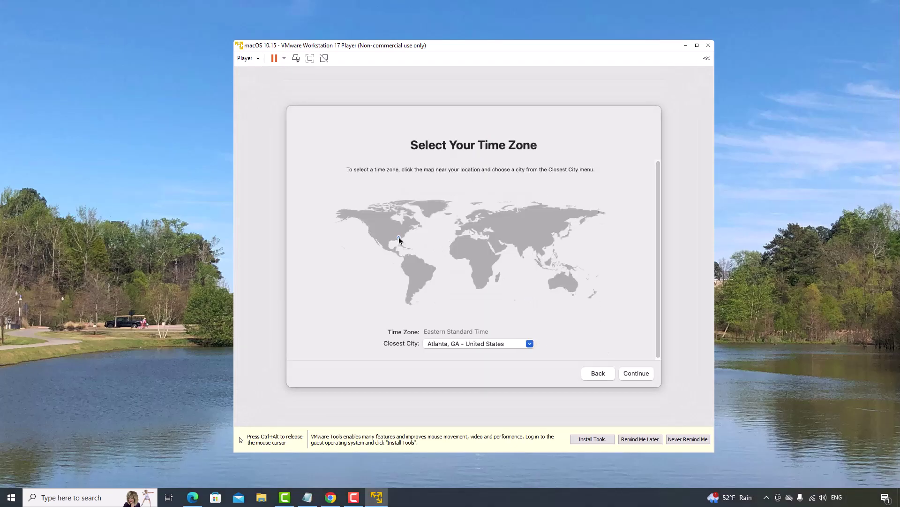
{"action": "left_click", "coordinate": [397, 235]}
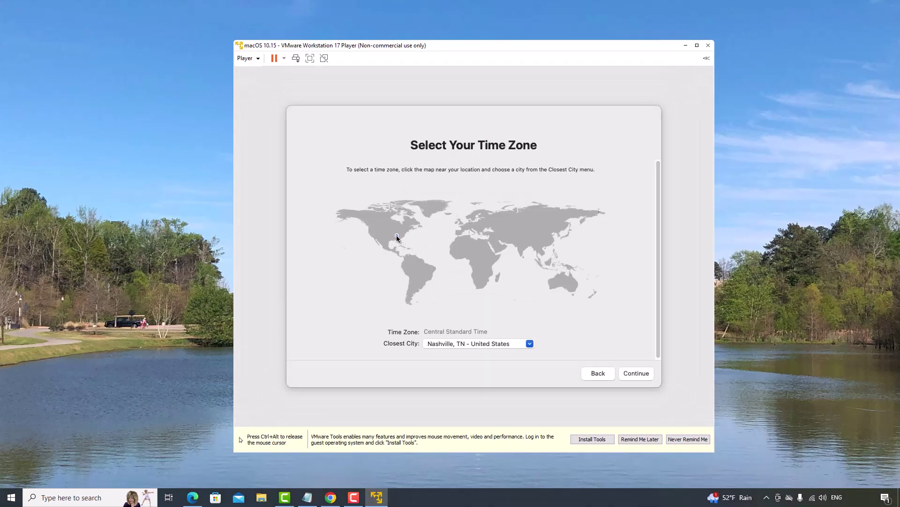
{"action": "left_click", "coordinate": [637, 373]}
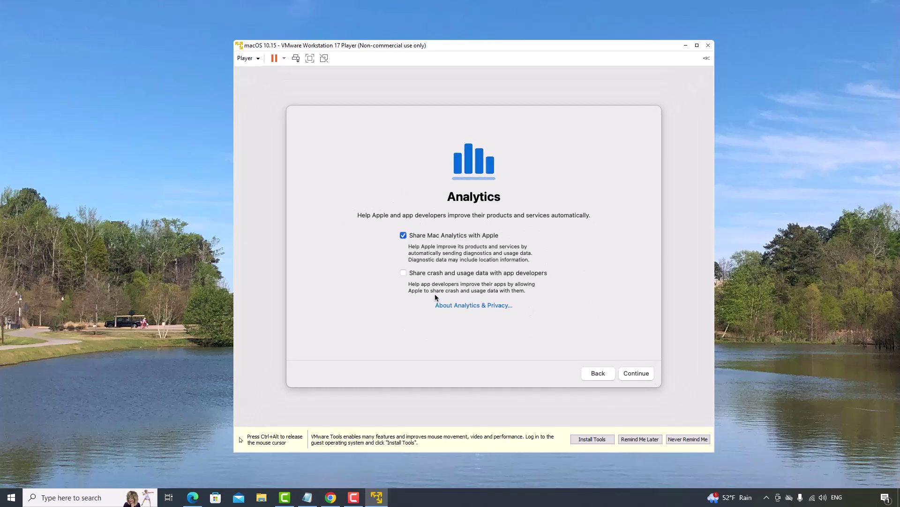
Turn off Mac analytics sharing, skip Screen Time, and keep the Light appearance
{"action": "left_click", "coordinate": [403, 236]}
{"action": "left_click", "coordinate": [642, 373]}
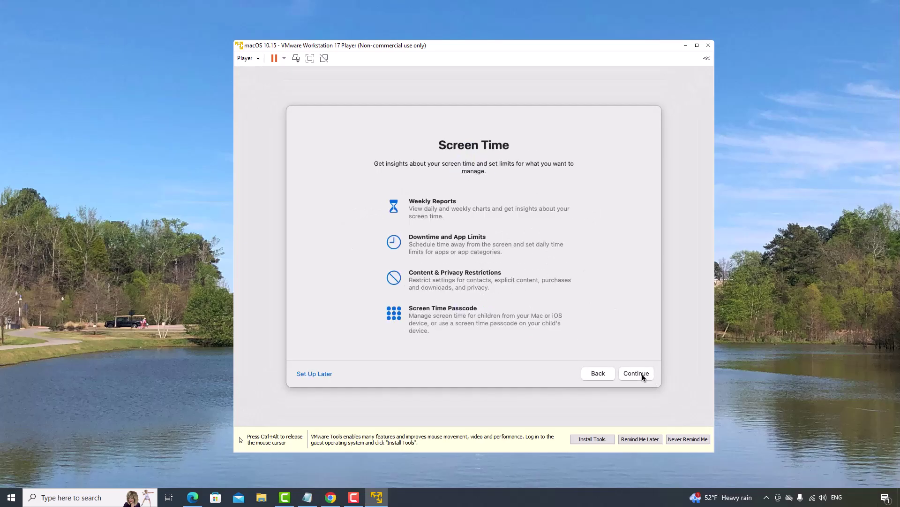
{"action": "left_click", "coordinate": [641, 375]}
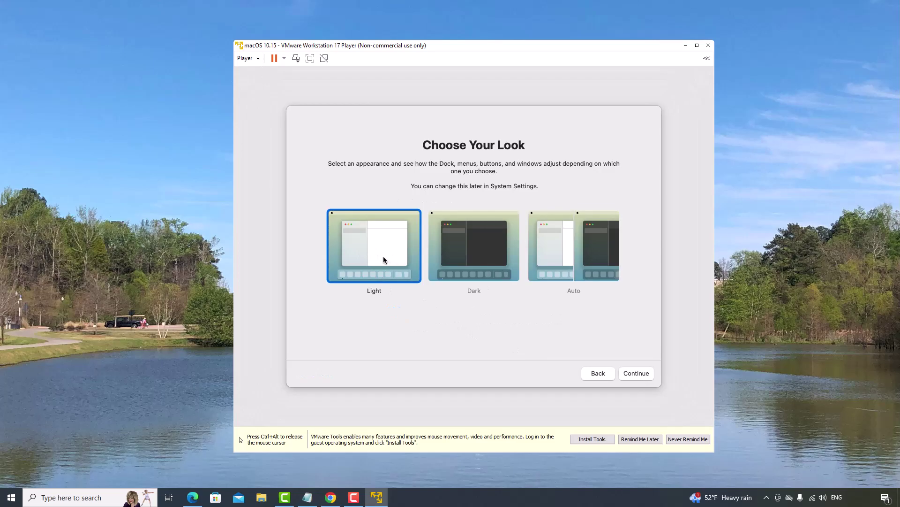
{"action": "left_click", "coordinate": [640, 374]}
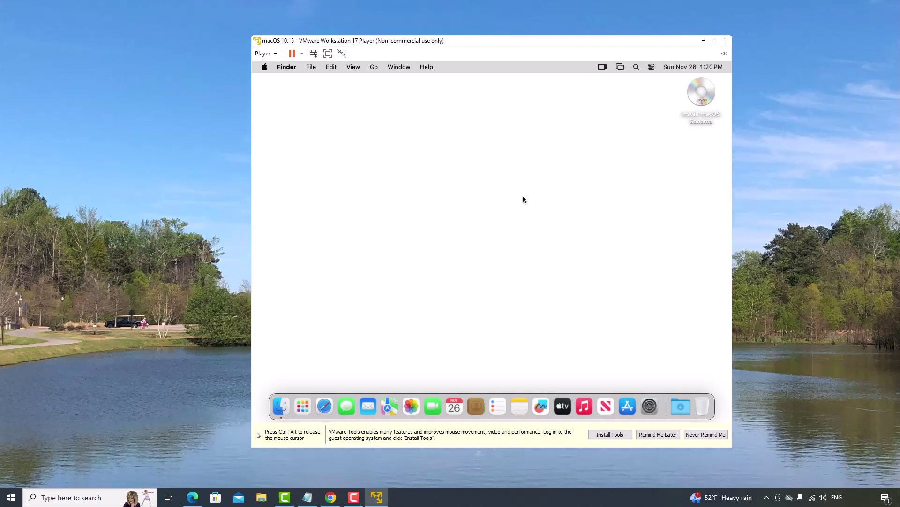
Eject the Install macOS Sonoma disk from the desktop via its context menu
{"action": "right_click", "coordinate": [700, 94]}
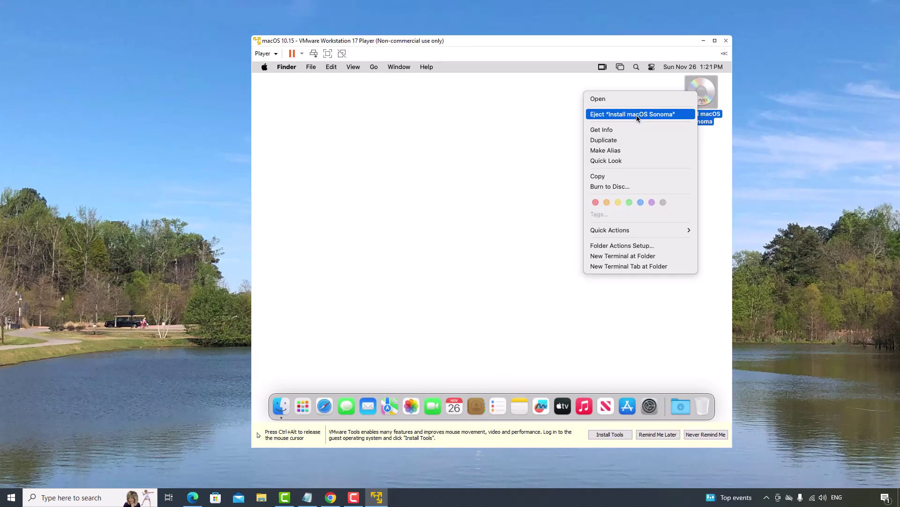
{"action": "left_click", "coordinate": [633, 115]}
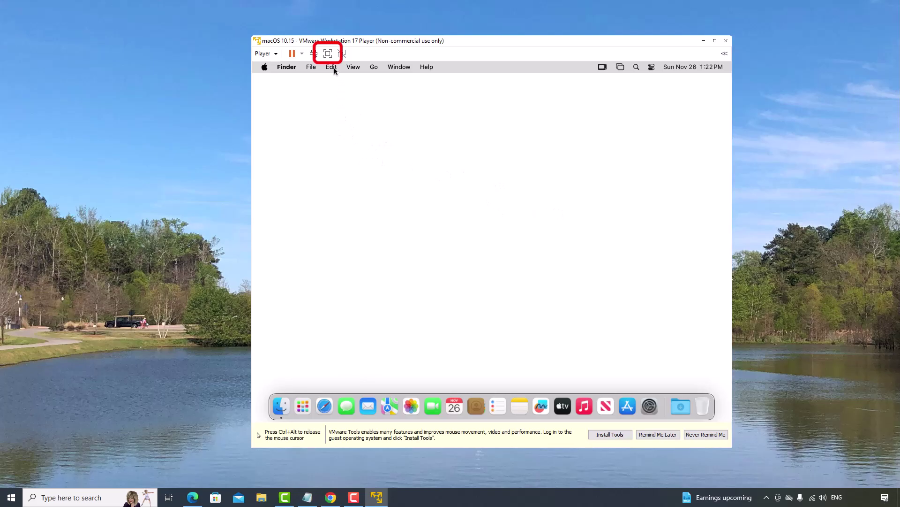
Toggle full screen on and off, then open a Finder window on Recents from the Dock
{"action": "left_click", "coordinate": [328, 54]}
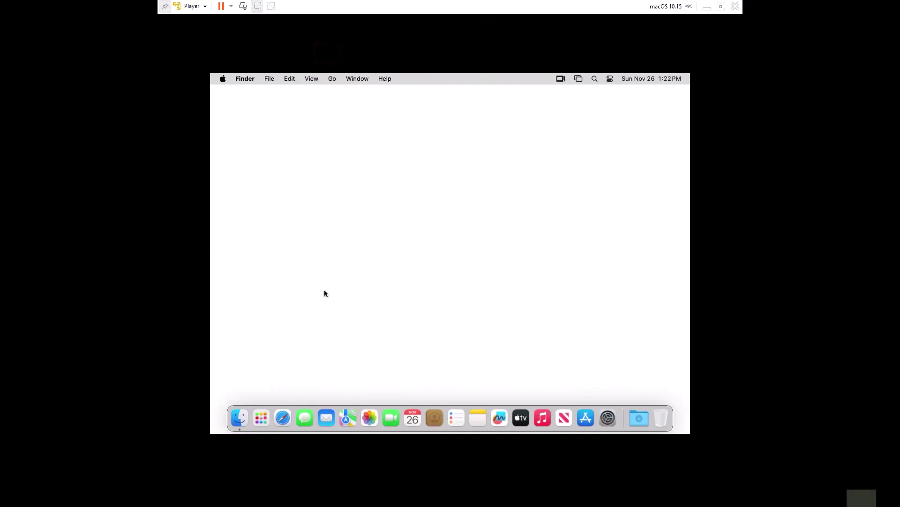
{"action": "key", "text": "ctrl+alt+Return"}
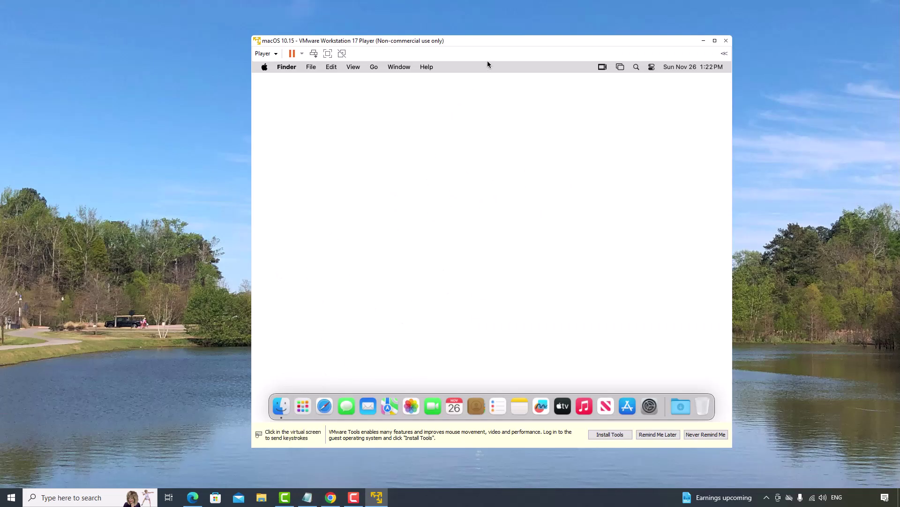
{"action": "left_click_drag", "start_coordinate": [488, 63], "coordinate": [655, 93]}
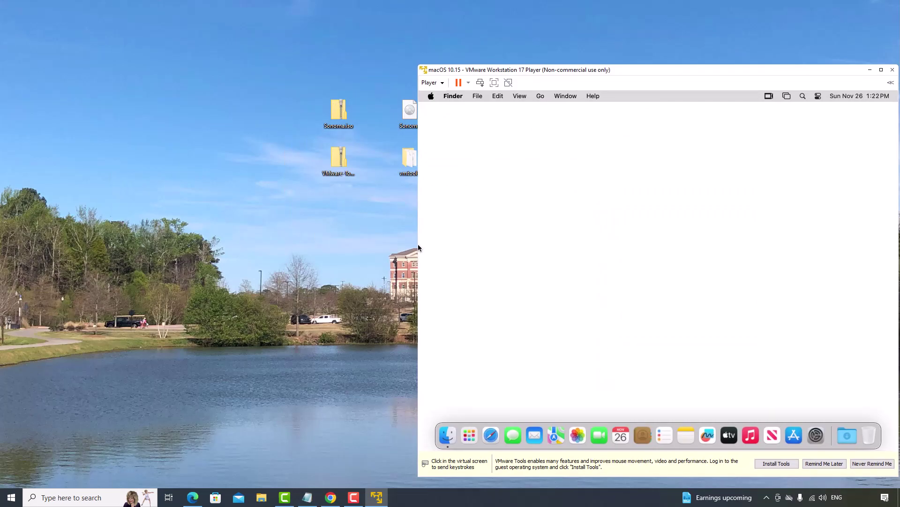
{"action": "left_click", "coordinate": [585, 216]}
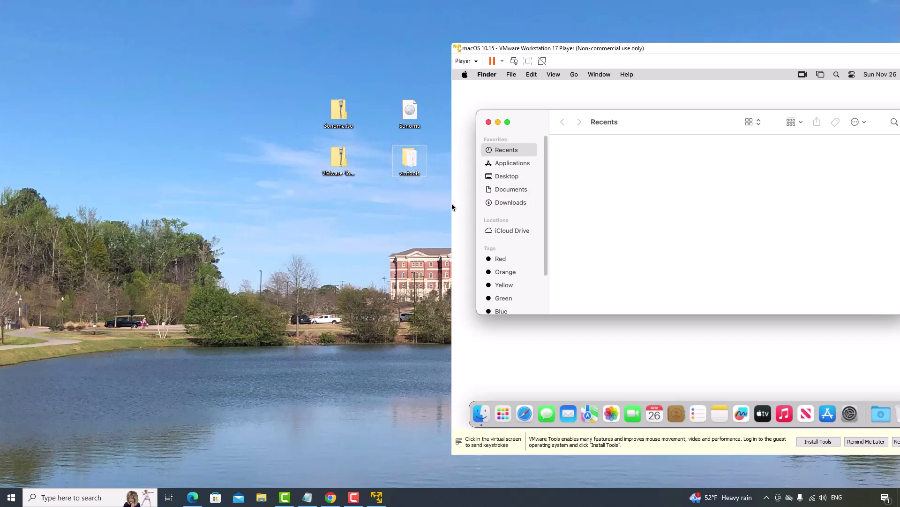
{"action": "left_click", "coordinate": [452, 203]}
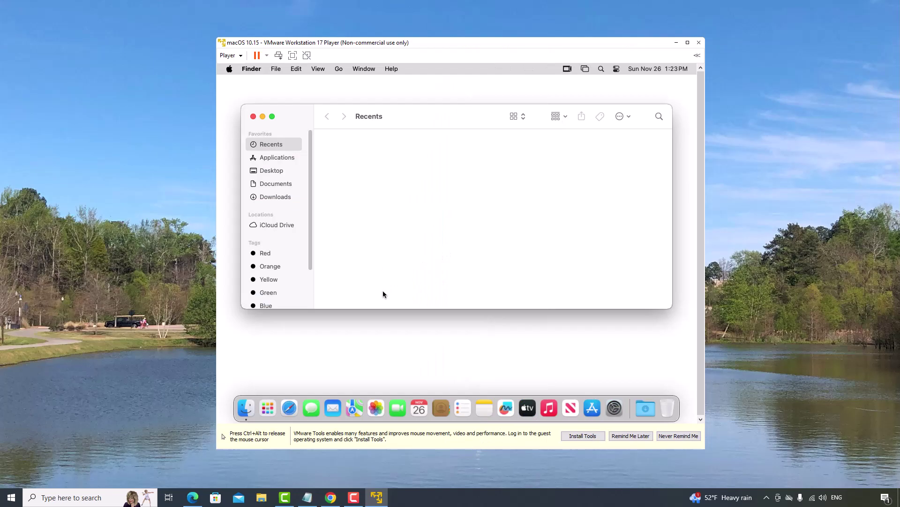